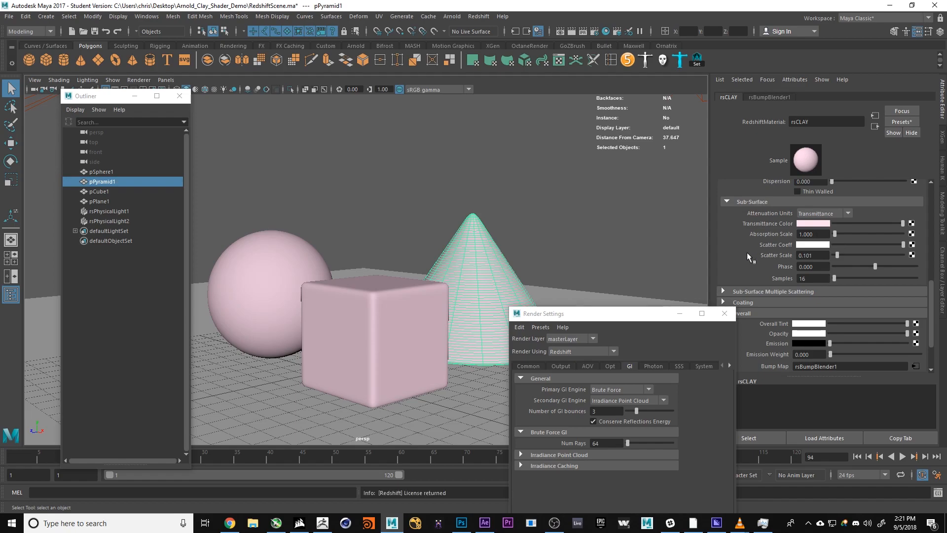
Follow the rsCLAY material's bump map through rsBumpBlender1 and the base stuckfingerprint node to the image name of its file texture.
scroll(747, 252, "down", 3)
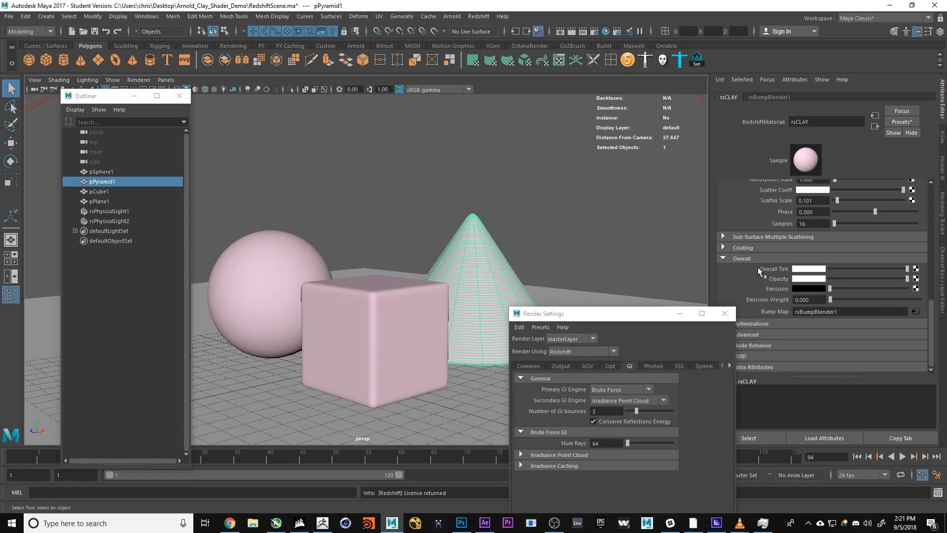
left_click(916, 311)
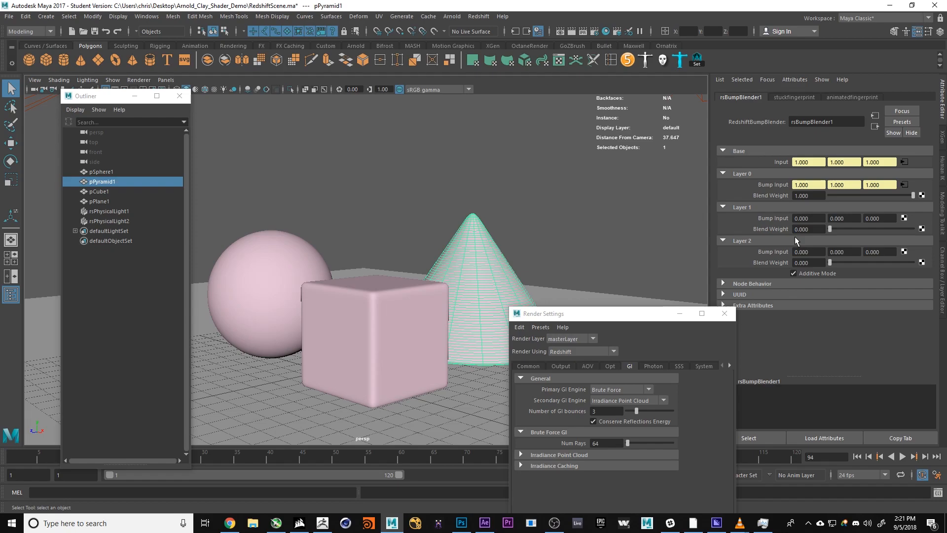
left_click(907, 162)
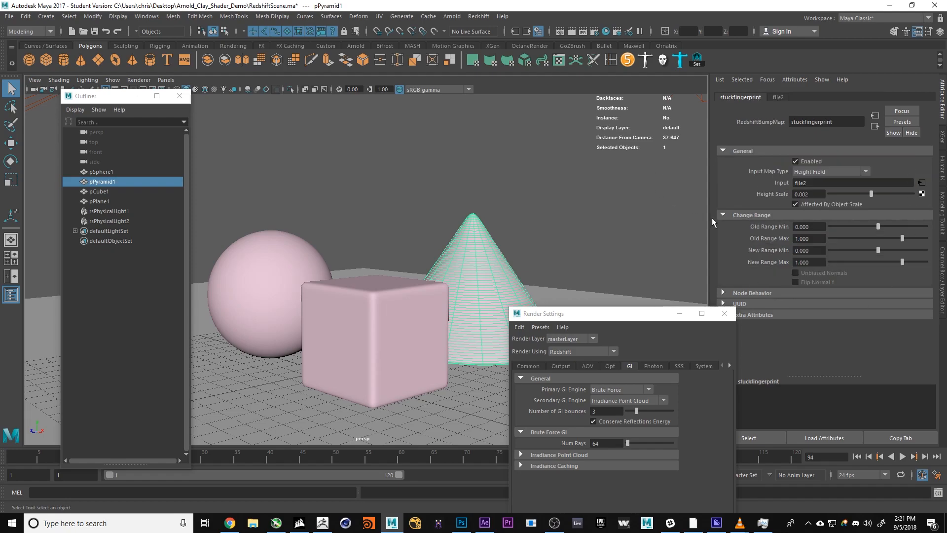
left_click(922, 182)
left_click_drag(841, 232, 927, 235)
left_click(858, 233)
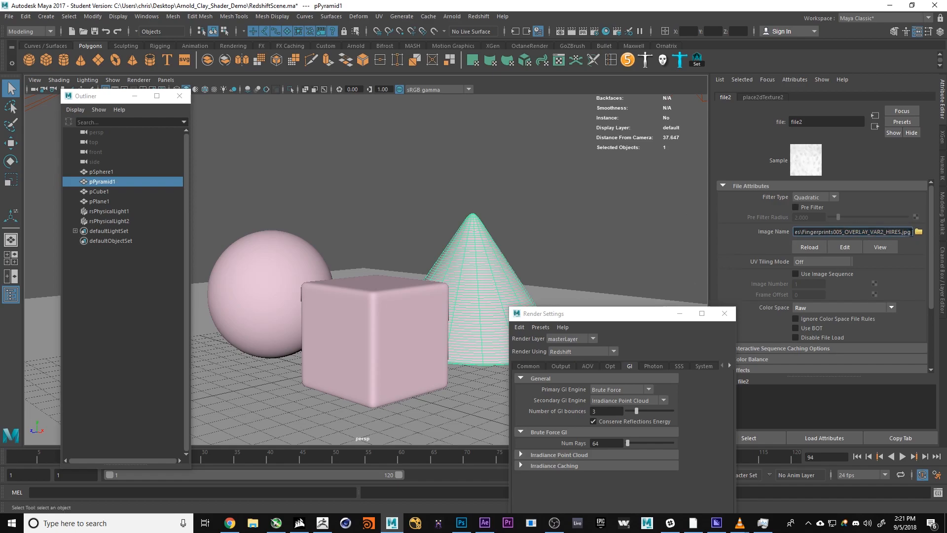
Browse for the file2 texture's image and preview Fingerprints005_OVERLAY_VAR2_HIRES.jpg and Fingerprints007_OVERLAY_VAR2_HIRES.jpg, enlarging the preview area.
left_click(918, 232)
left_click(184, 219)
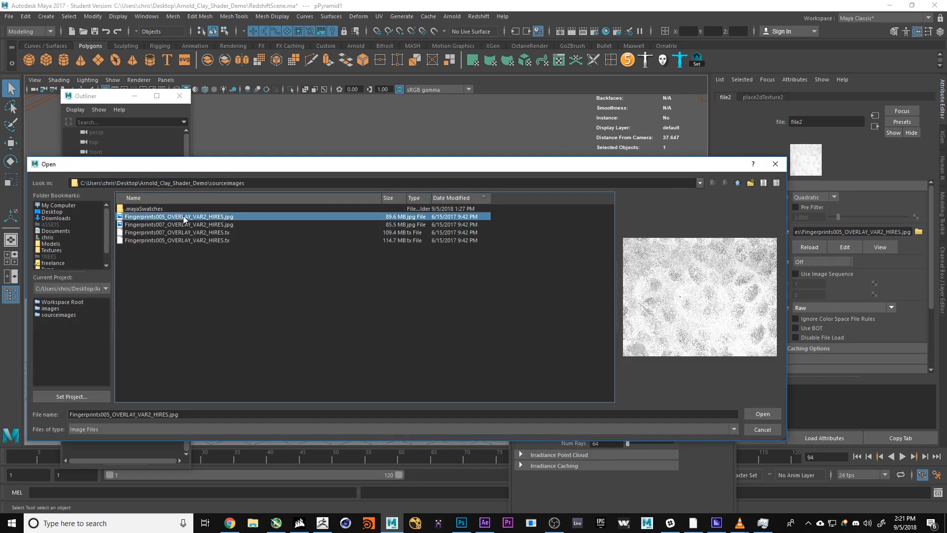
left_click(216, 225)
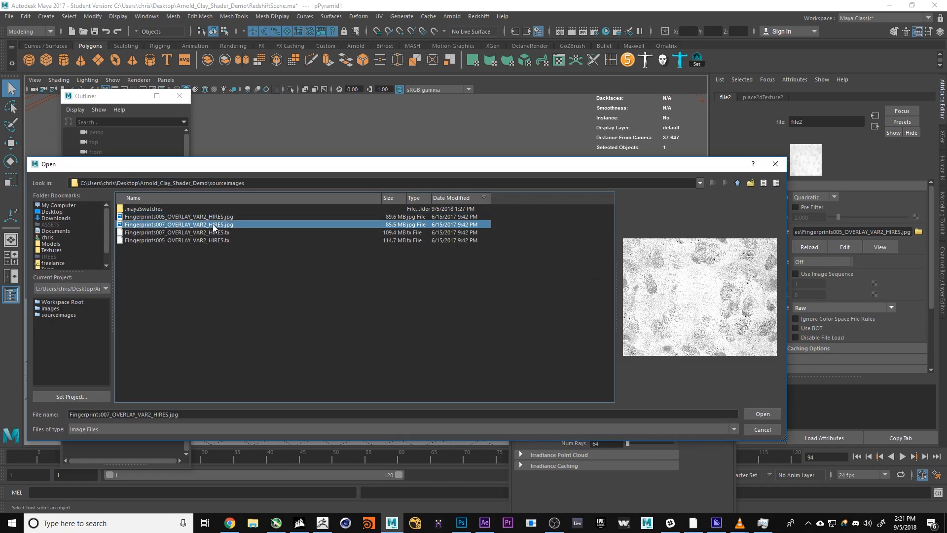
left_click_drag(615, 301, 318, 302)
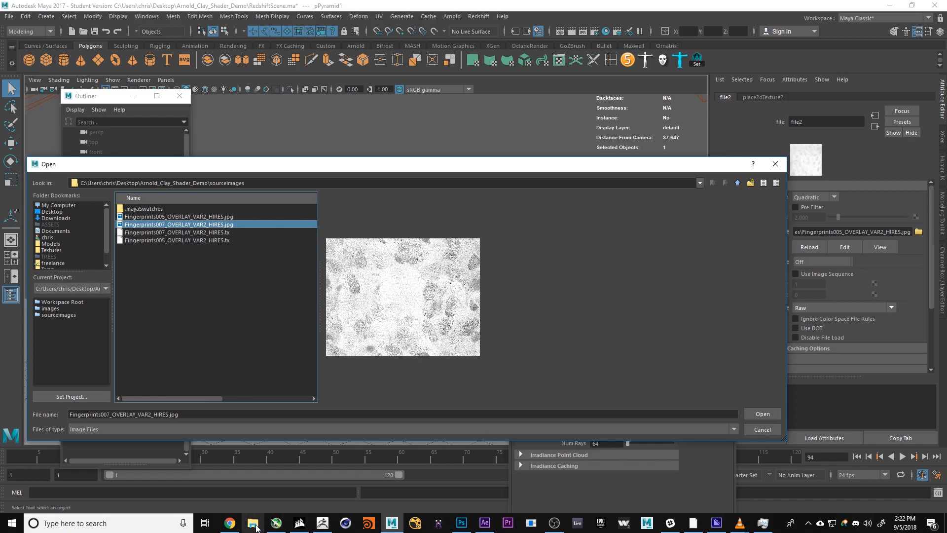
Switch to File Explorer and view Fingerprints005_OVERLAY_VAR2_HIRES full size from Desktop > Arnold_Clay_Shader_Demo > Sourceimages.
left_click(228, 522)
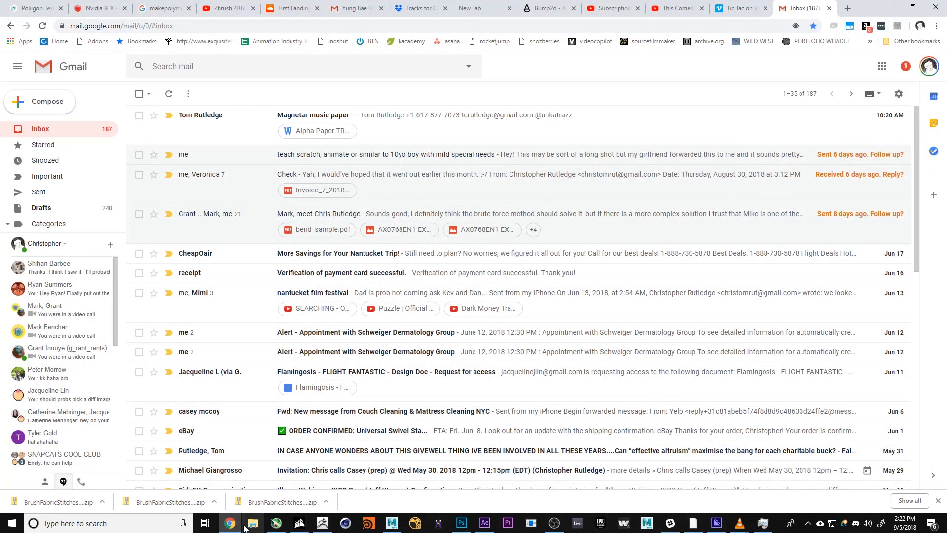
left_click(299, 523)
left_click(253, 523)
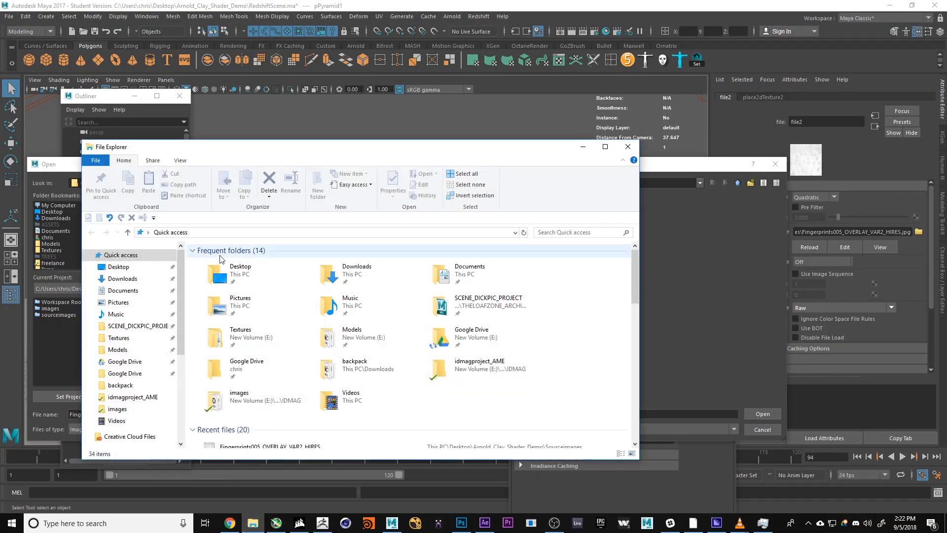
left_click(118, 266)
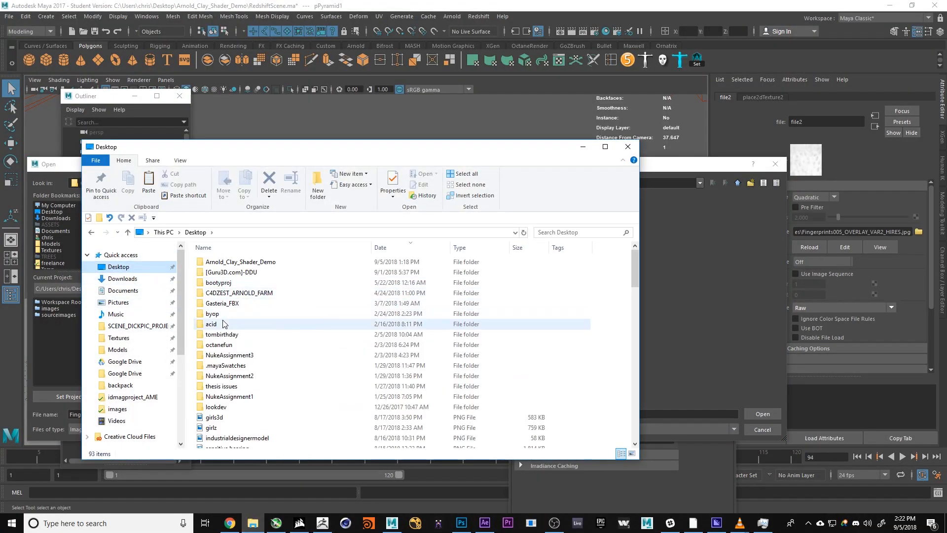
double_click(258, 262)
double_click(249, 282)
double_click(262, 272)
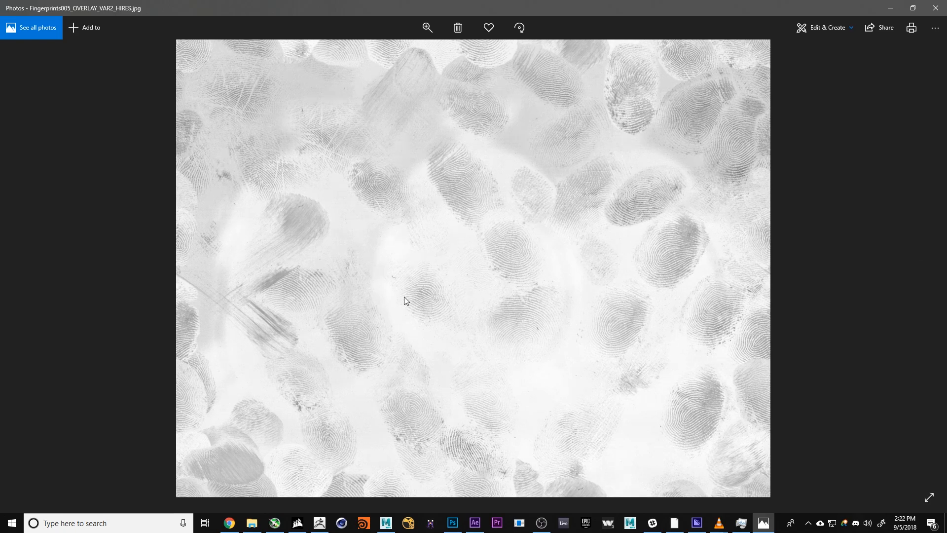
View the Fingerprints007_OVERLAY_VAR2_HIRES JPG full size from the Sourceimages folder and close the image viewer.
left_click(252, 522)
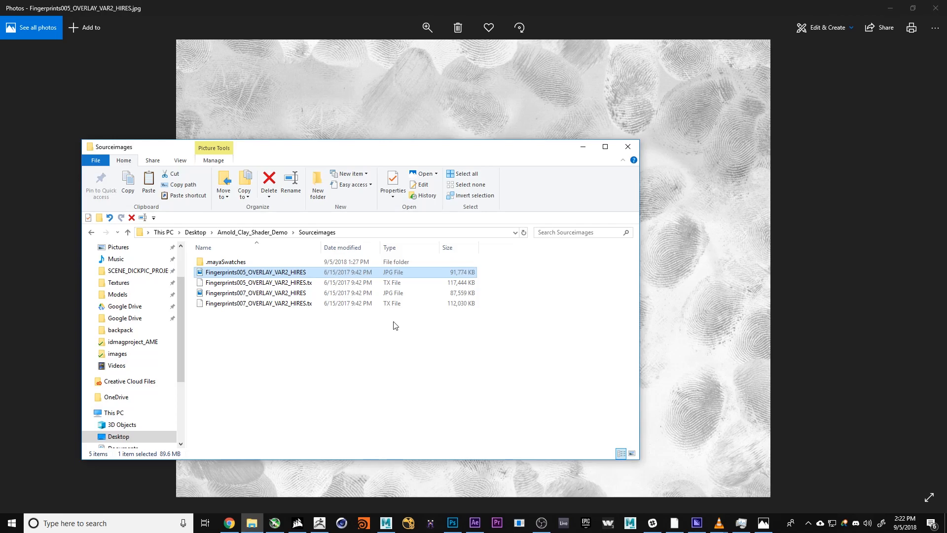
left_click(293, 294)
double_click(293, 294)
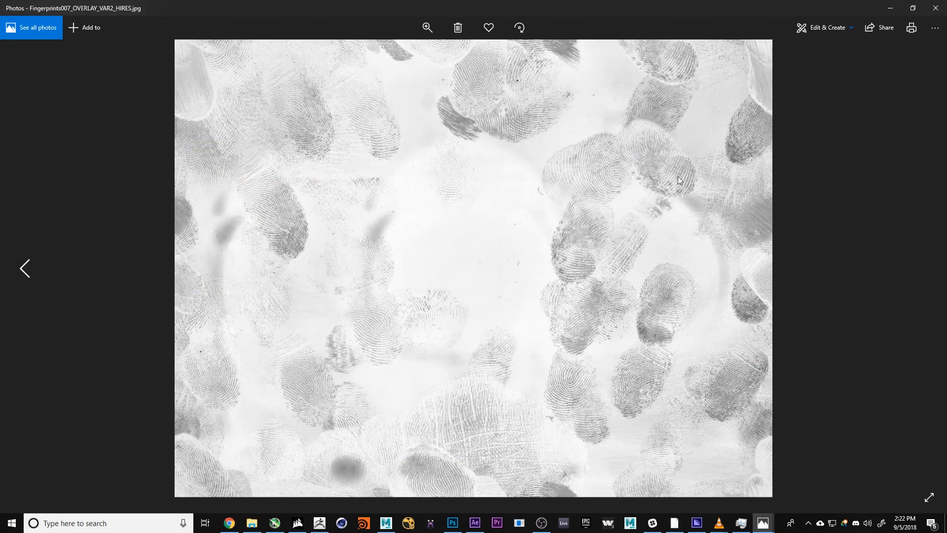
left_click_drag(392, 13, 355, 2)
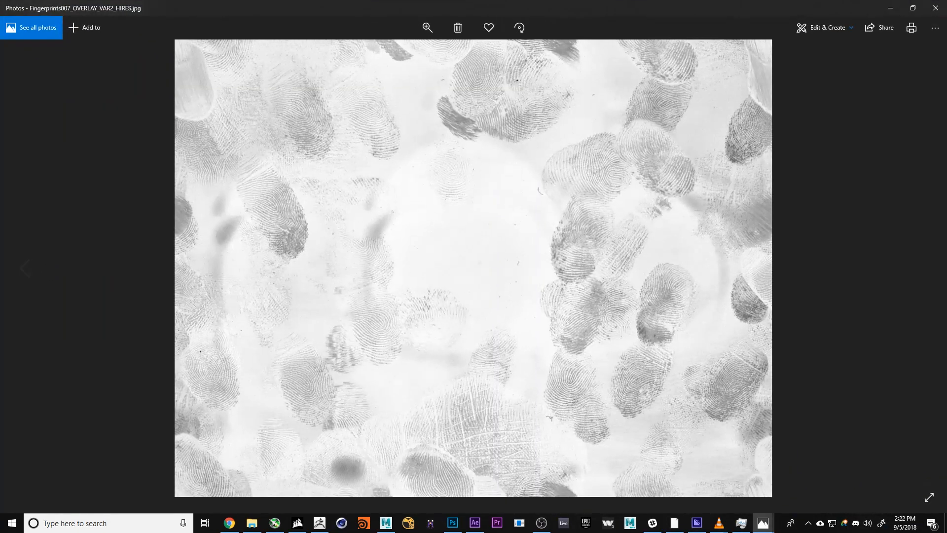
left_click(933, 6)
left_click(933, 6)
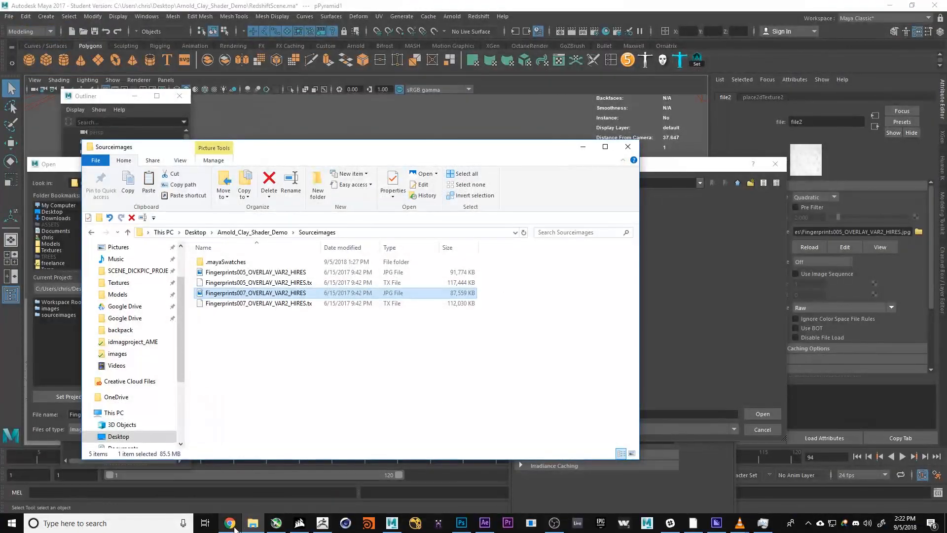
Visit poliigon.com in a new Chrome tab and put the browser away again.
left_click(229, 523)
key("ctrl+t")
type("poliigon.com")
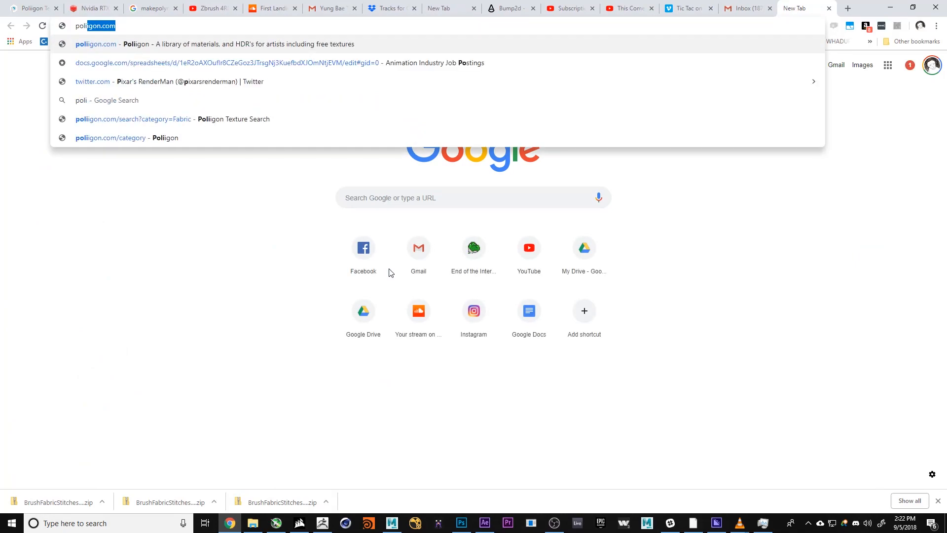
key("Return")
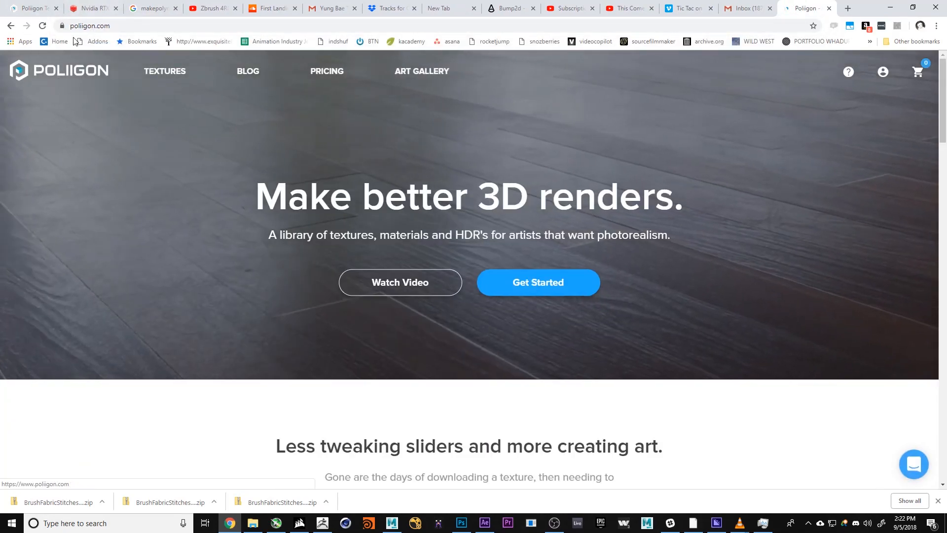
mouse_move(165, 71)
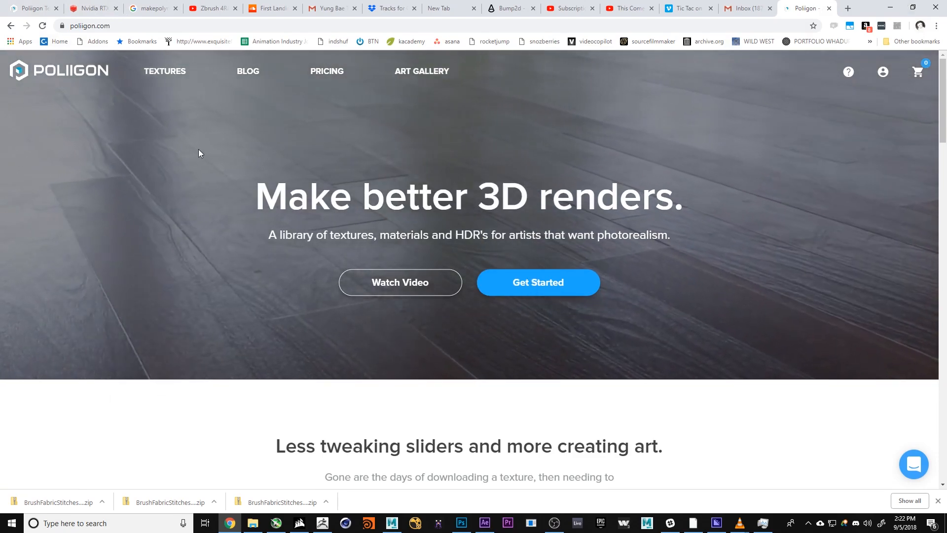
left_click(230, 523)
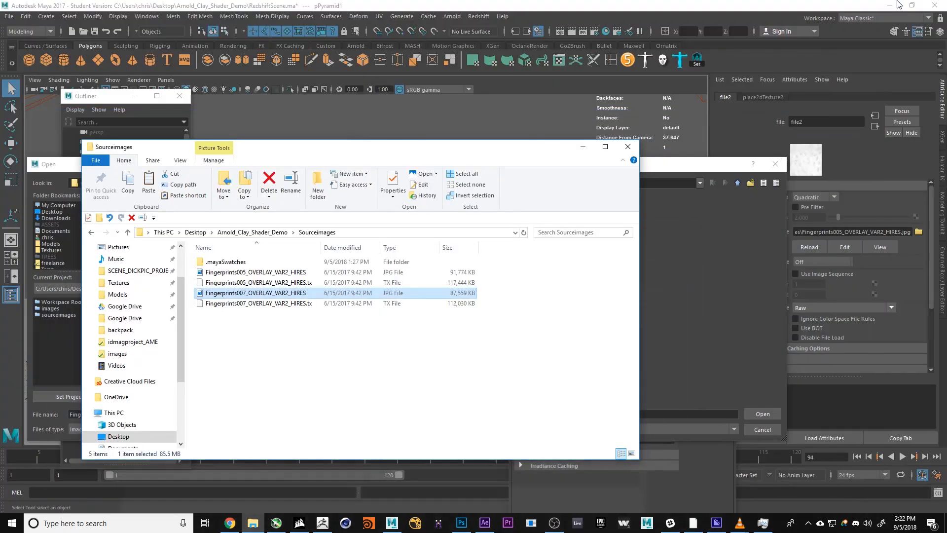
Return to Maya, cancel the image selection for file2, and go back through the stuckfingerprint height scale to rsBumpBlender1.
left_click(583, 147)
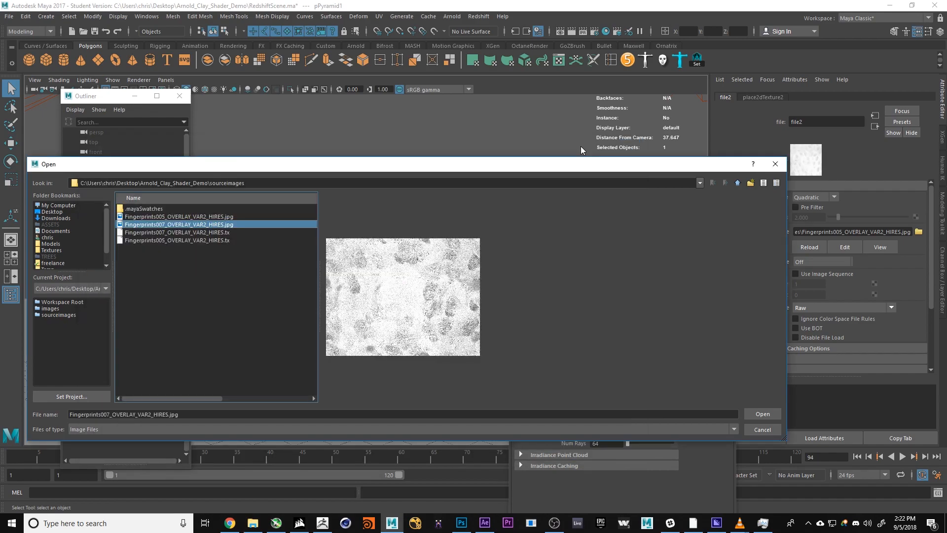
left_click_drag(503, 170, 560, 166)
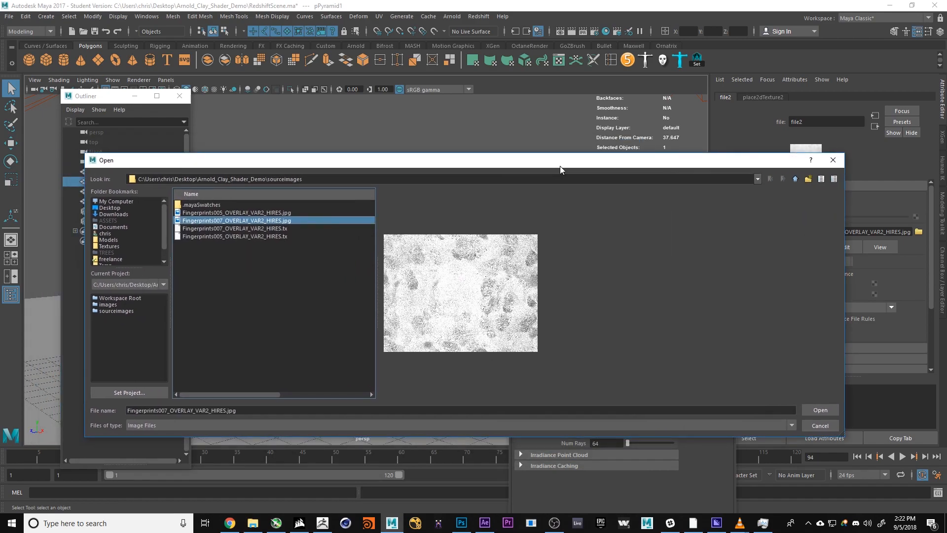
left_click(820, 424)
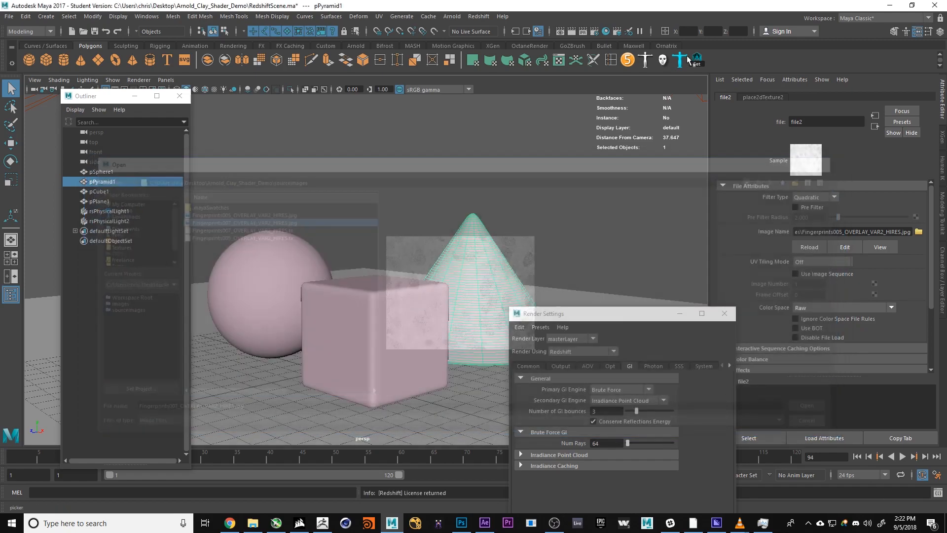
left_click(875, 126)
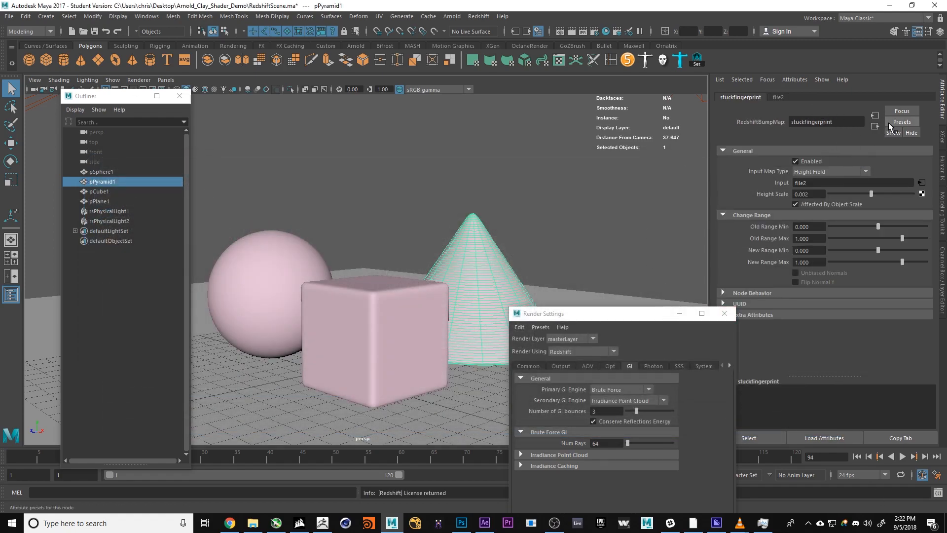
left_click_drag(811, 194, 805, 194)
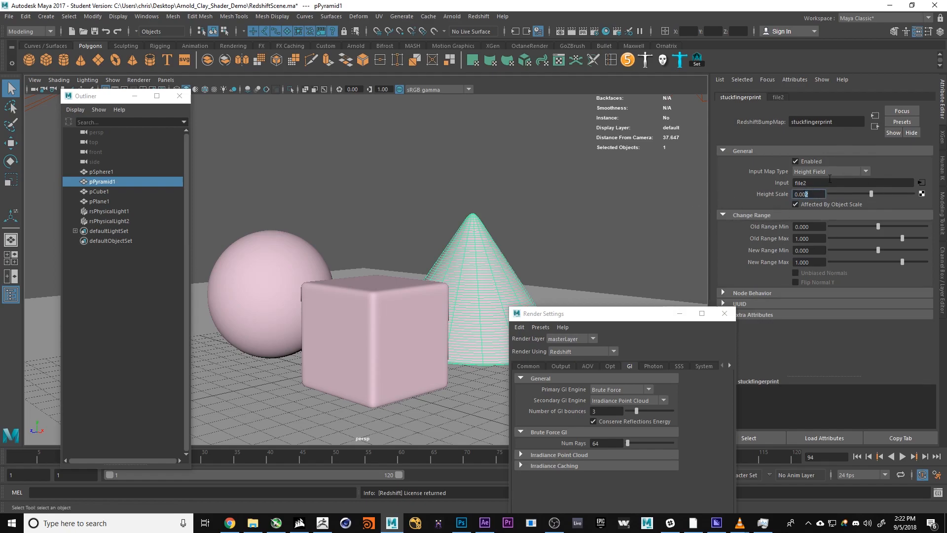
left_click(875, 127)
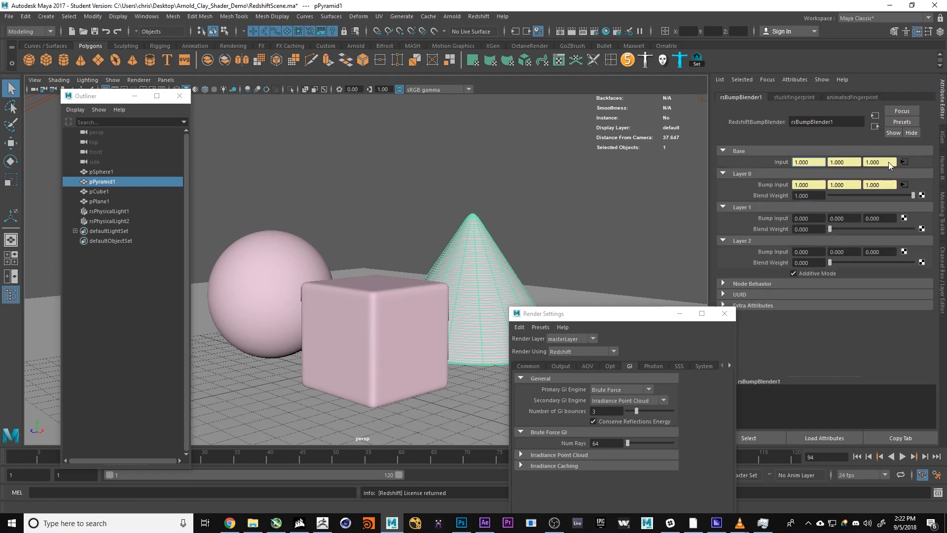
Open the Redshift Render View and return focus to the bump blender's attributes.
left_click(478, 17)
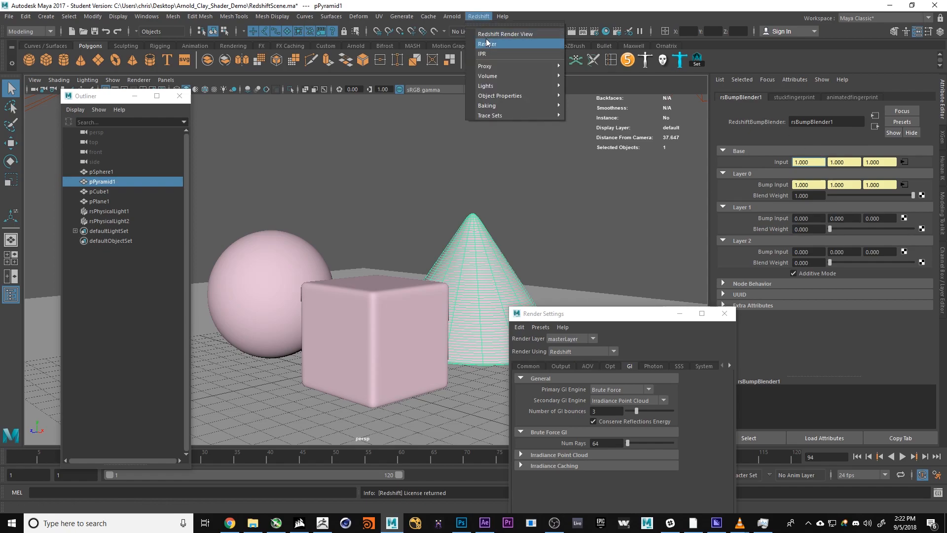
left_click(498, 37)
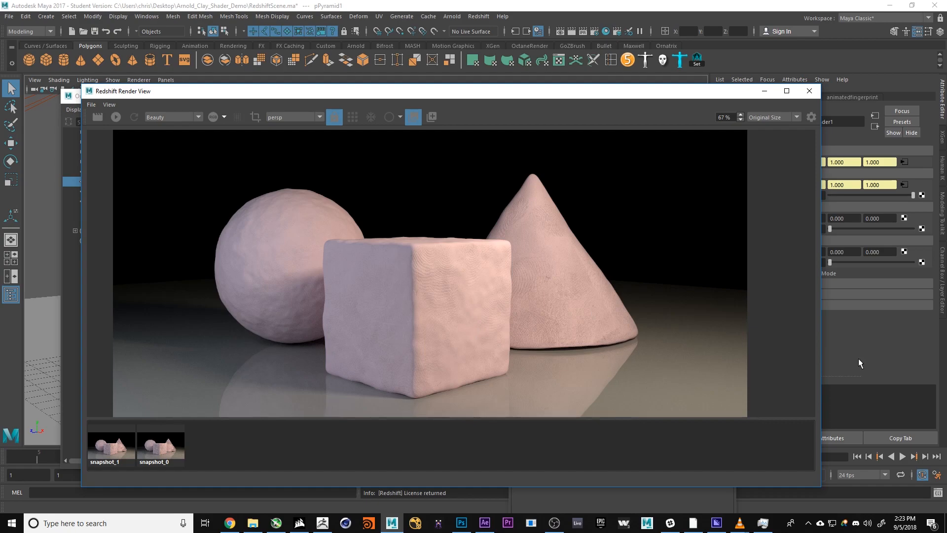
left_click(885, 352)
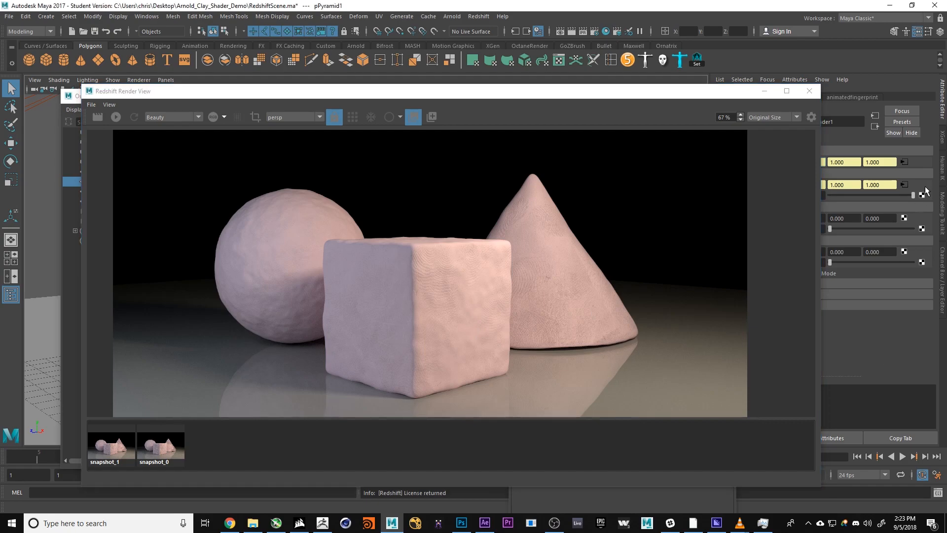
Set the height scale of the base stuckfingerprint bump map to 0.010.
left_click(904, 162)
left_click_drag(606, 94, 455, 83)
left_click(805, 194)
left_click_drag(805, 193, 802, 193)
type("1")
key("Return")
Start an interactive Redshift render and frame the clay shapes closer to inspect the stronger fingerprint bump.
left_click_drag(111, 86, 222, 84)
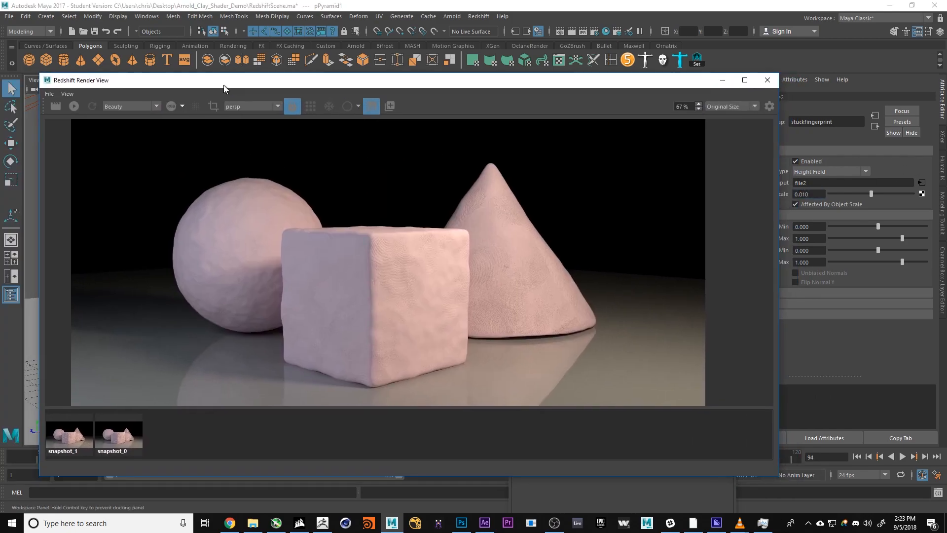
left_click(74, 106)
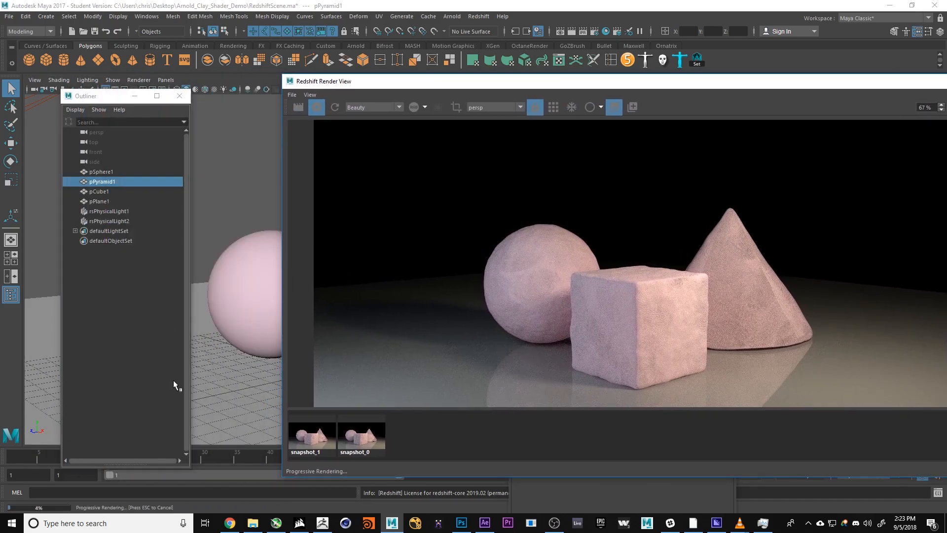
right_click_drag(312, 379, 321, 382, "alt")
middle_click_drag(238, 396, 297, 347, "alt")
left_click_drag(595, 83, 371, 77)
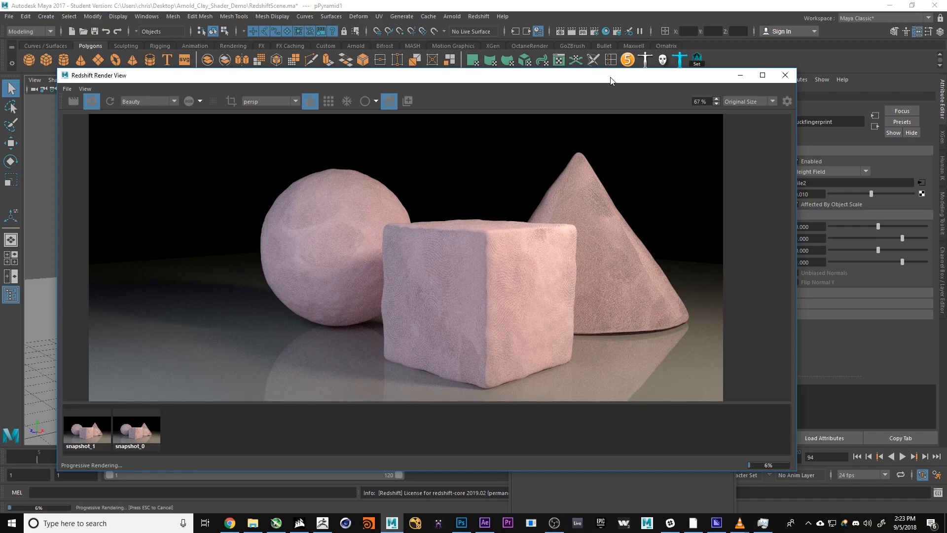
left_click_drag(610, 75, 642, 79)
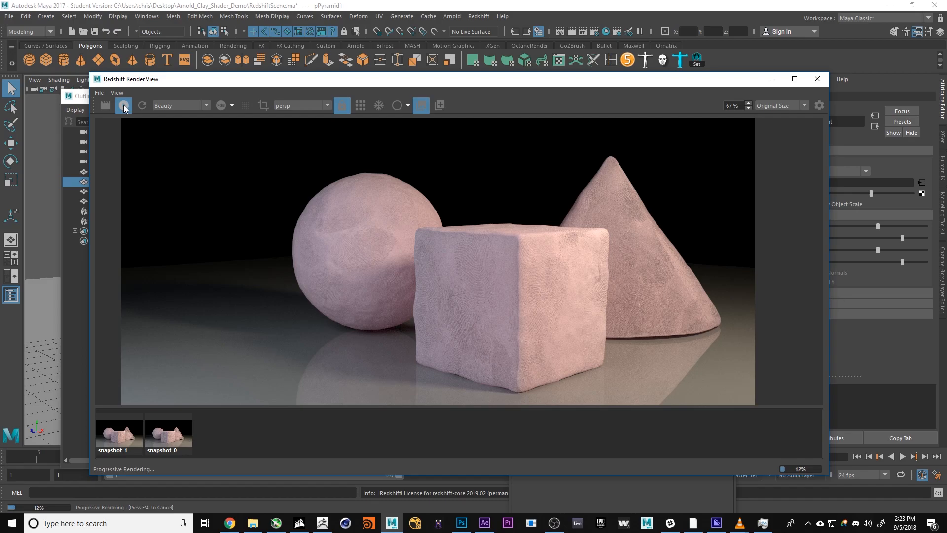
Close the render view, look through file2's texture attributes, and go back through stuckfingerprint to rsBumpBlender1.
left_click(811, 78)
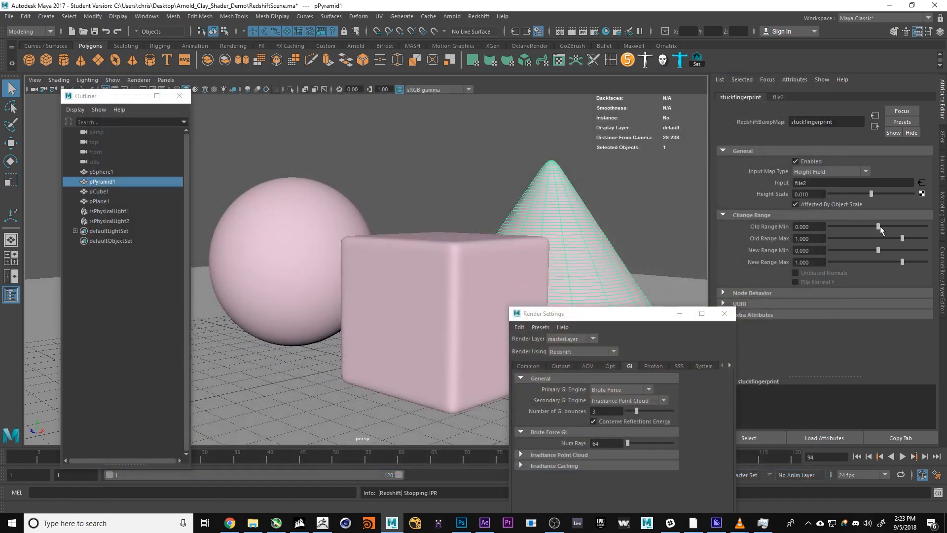
left_click(924, 183)
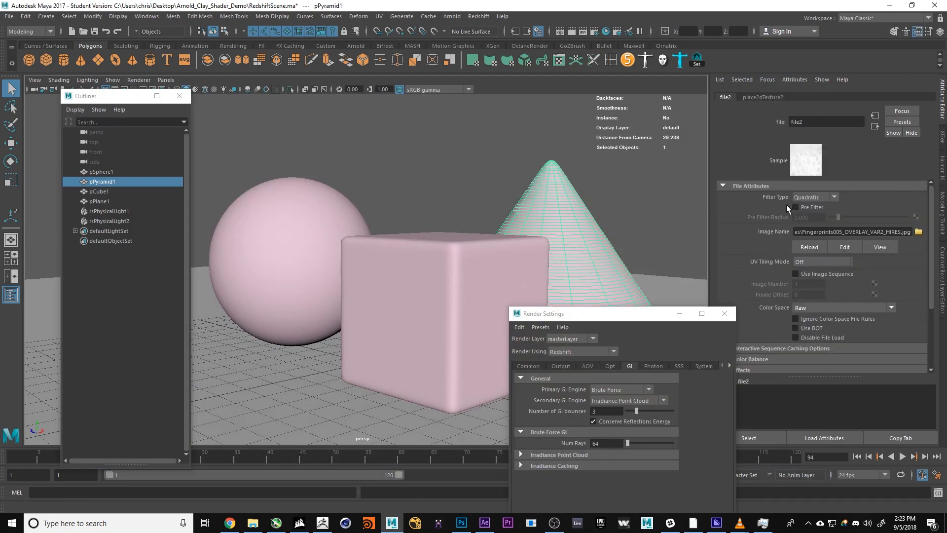
scroll(764, 281, "down", 3)
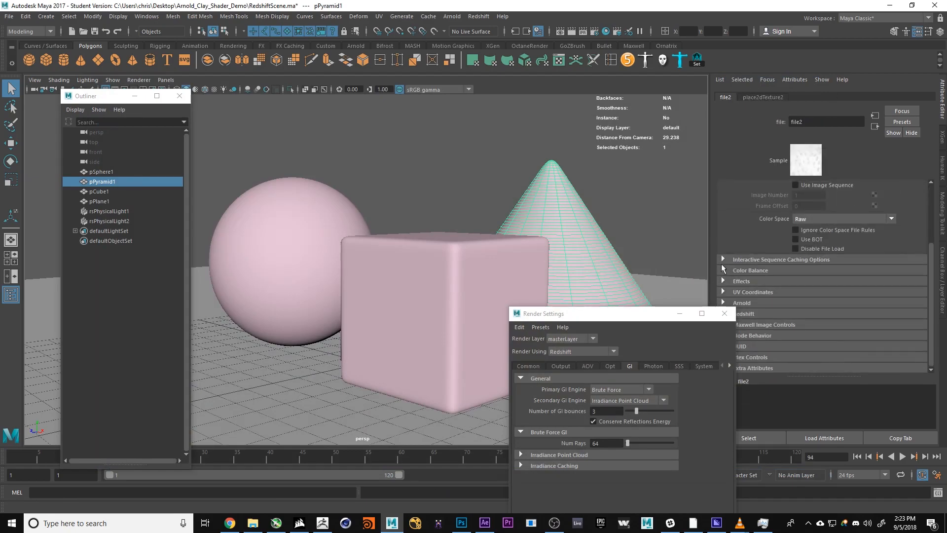
left_click_drag(693, 314, 604, 312)
left_click(864, 122)
left_click(875, 126)
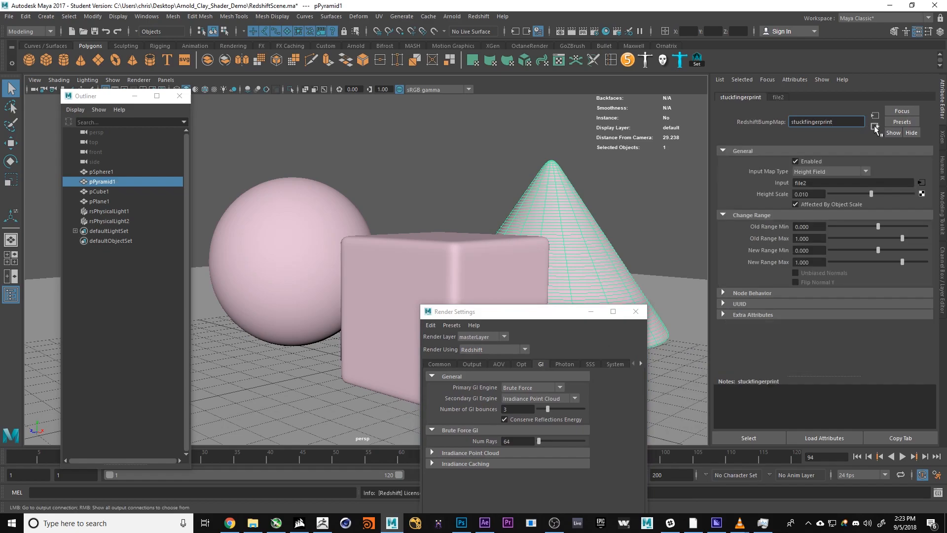
left_click(875, 127)
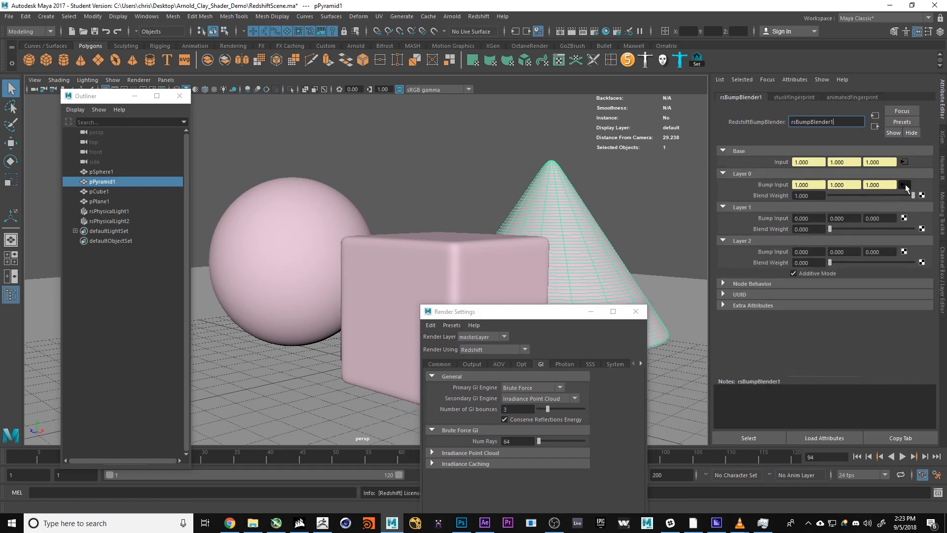
Follow the Layer 0 bump input to file3 and open its place2dTexture3 node from the UV coordinates.
left_click(905, 184)
left_click(921, 183)
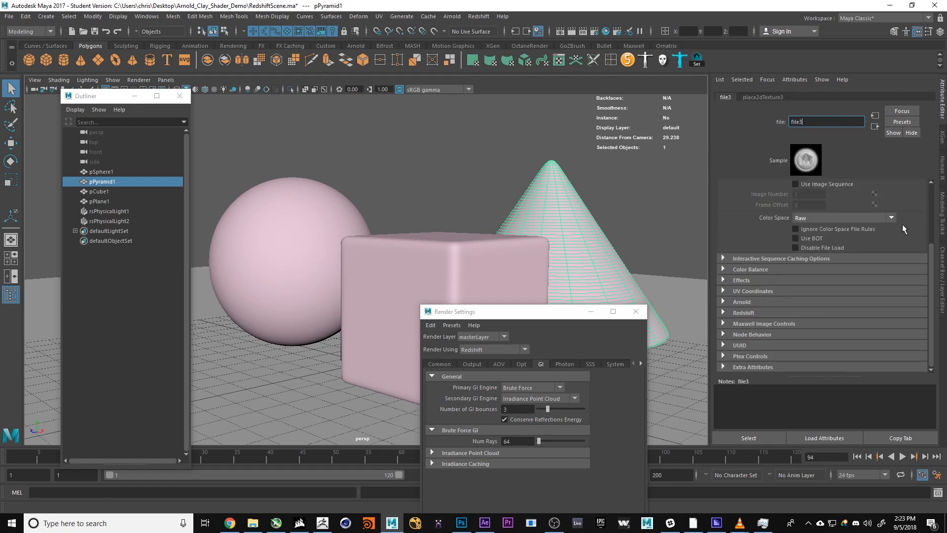
scroll(780, 256, "down", 3)
left_click(753, 292)
left_click(875, 302)
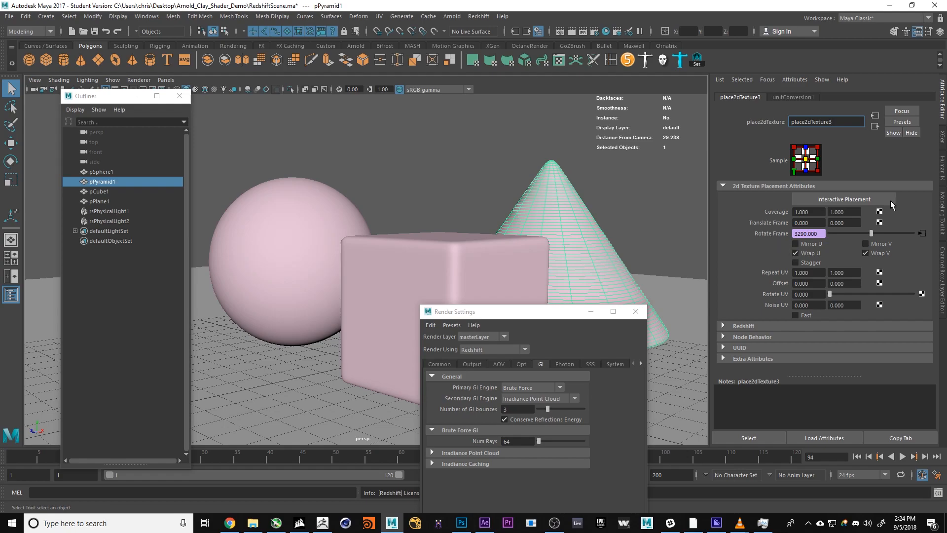
Replace place2dTexture3's Rotate Frame expression with =frame and scrub the timeline to frame 38 to test it.
right_click(765, 232)
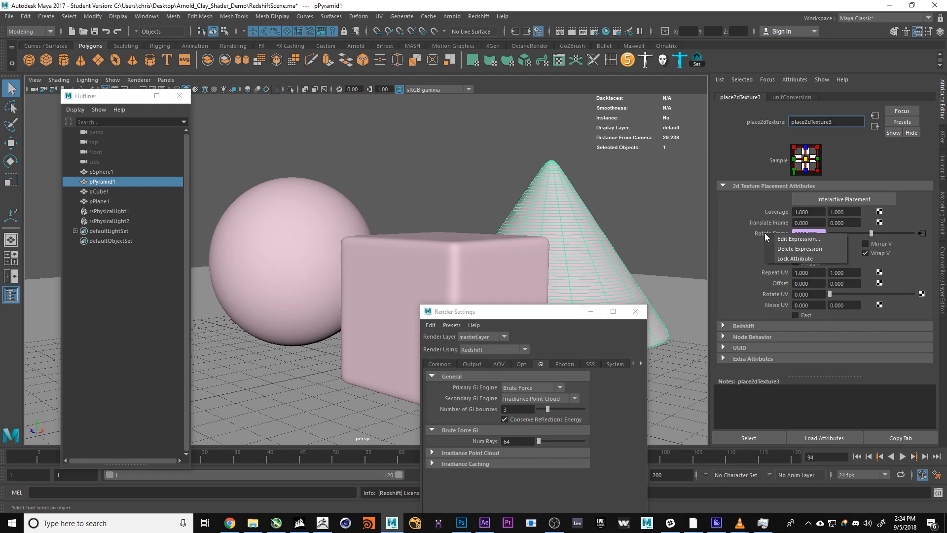
left_click(801, 250)
left_click_drag(871, 233, 827, 232)
left_click(818, 232)
type("=frame")
key("Return")
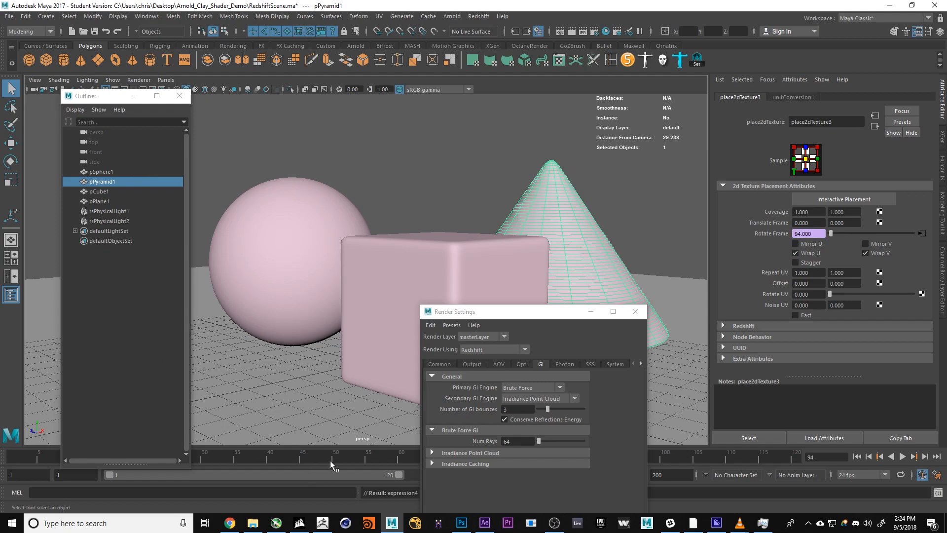
mouse_move(266, 457)
left_mouse_down()
mouse_move(225, 457)
mouse_move(257, 460)
left_mouse_up()
Replace the Rotate Frame expression with =frame*35 and scrub the timeline to frame 54 to test it.
right_click(776, 235)
left_click(804, 250)
left_click_drag(817, 234, 163, 226)
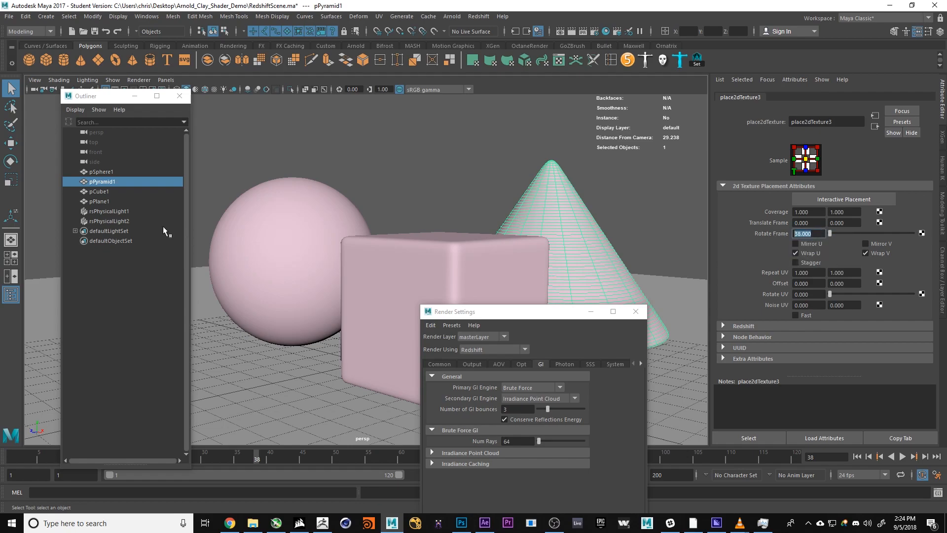
type("=frame*35")
key("Return")
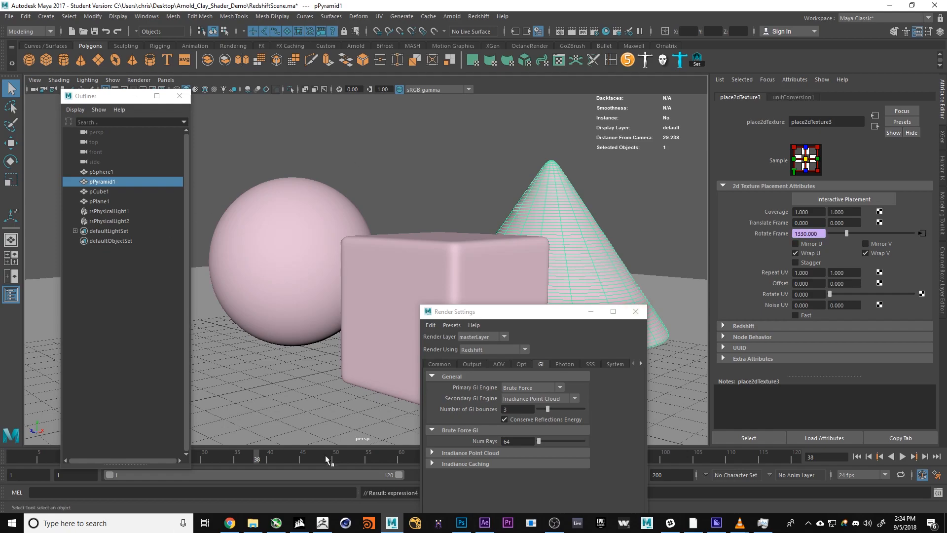
left_click_drag(280, 457, 362, 459)
double_click(362, 459)
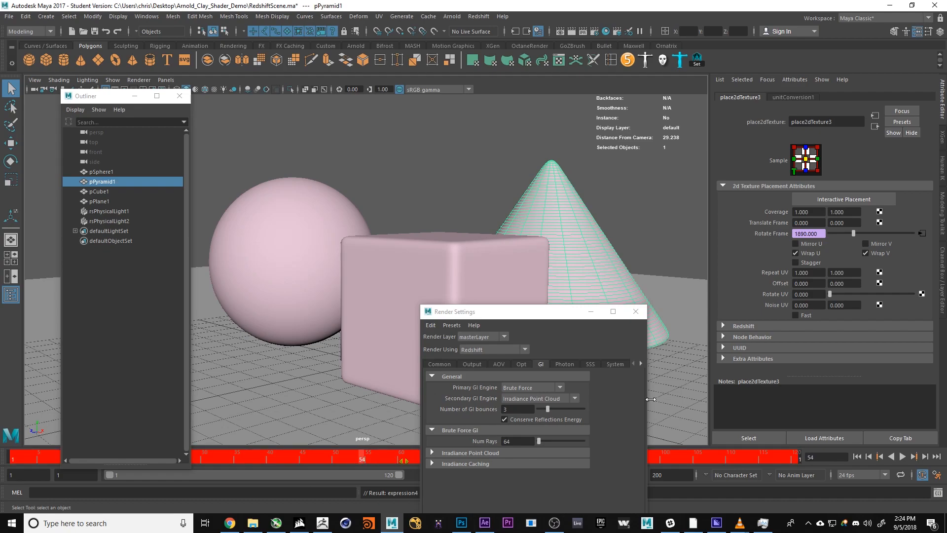
left_click(360, 461)
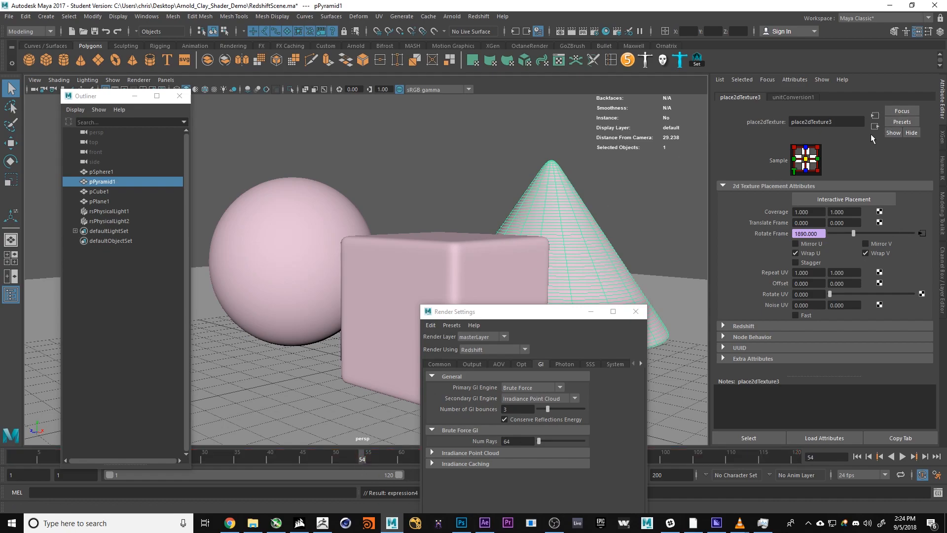
Replace the Rotate Frame expression with =time and scrub the timeline to frame 46 to test it.
right_click(766, 233)
left_click(794, 247)
left_click(821, 235)
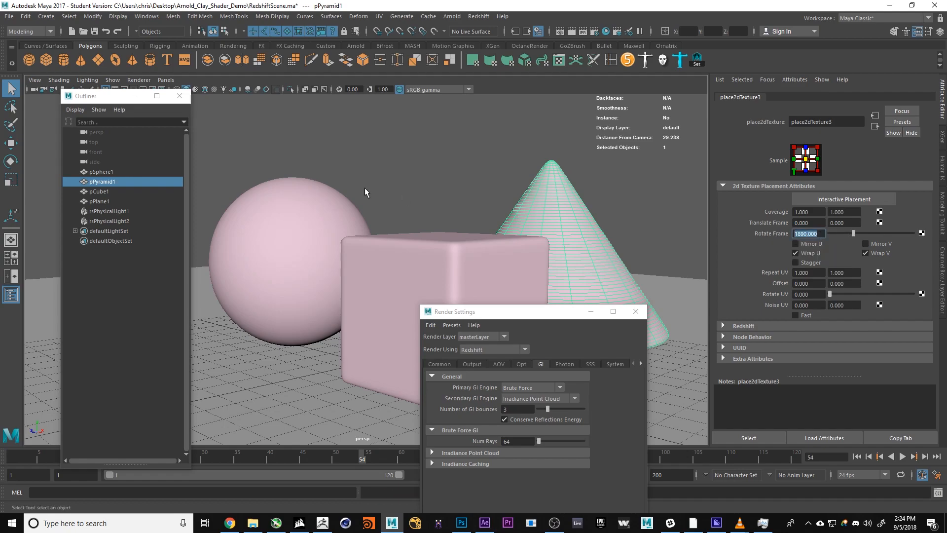
type("=time")
key("Return")
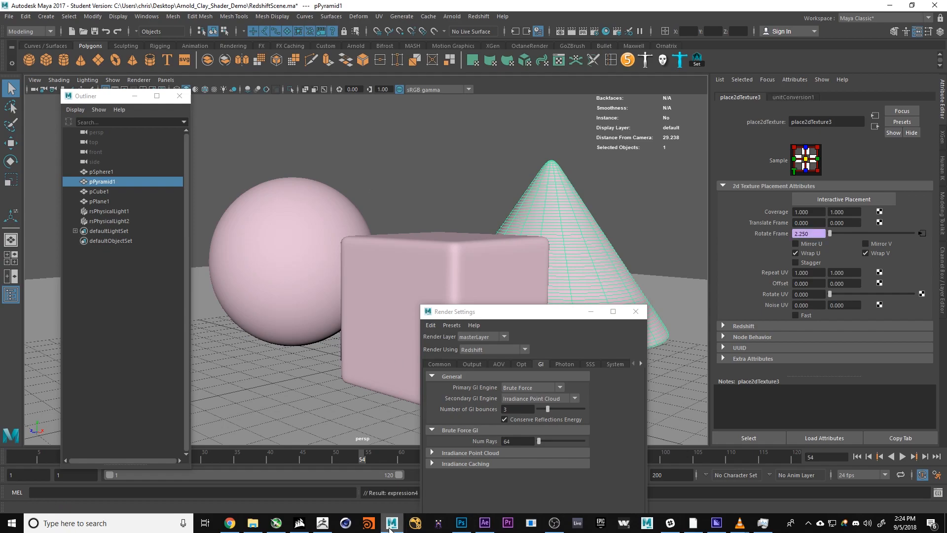
left_click_drag(322, 460, 315, 459)
left_click_drag(215, 461, 309, 459)
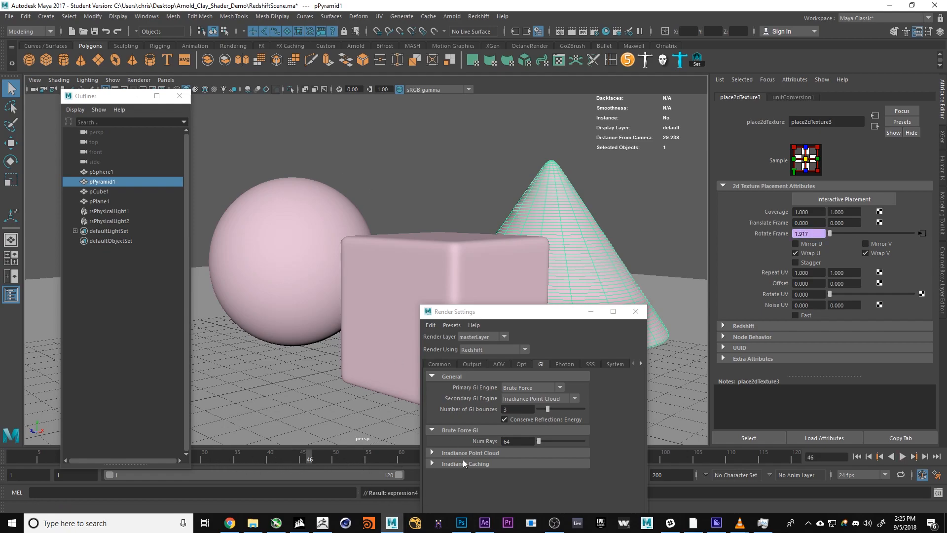
Delete the =time expression from Rotate Frame on place2dTexture3 and enter =frame*35.
right_click(770, 236)
left_click(798, 250)
left_click_drag(813, 234, 783, 236)
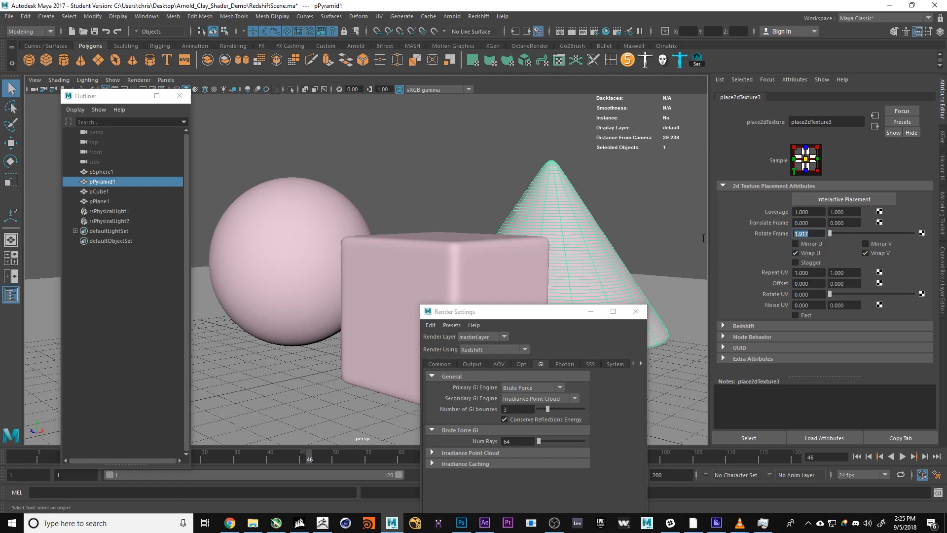
type("=")
type("frame*35")
key("Return")
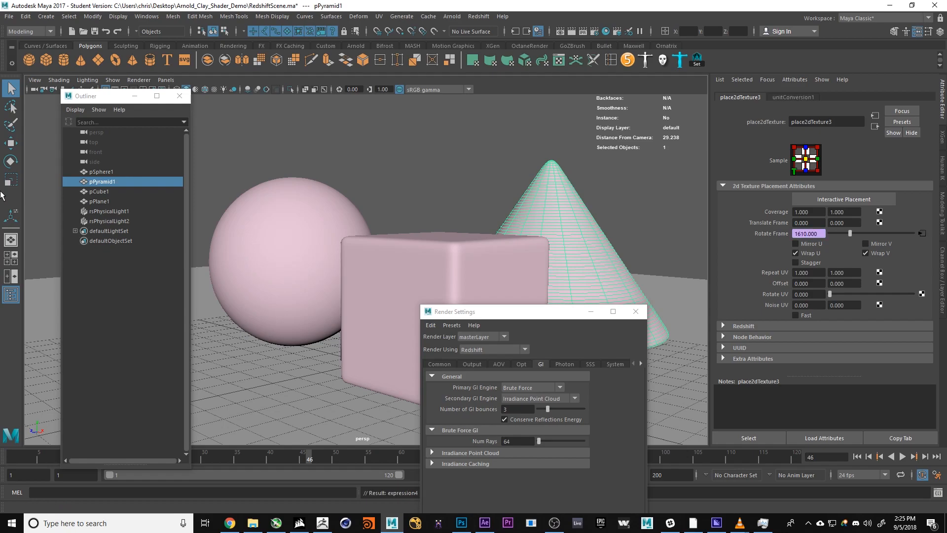
Return to file3, then select the pyramid to show the rsCLAY material's attributes.
left_click(878, 126)
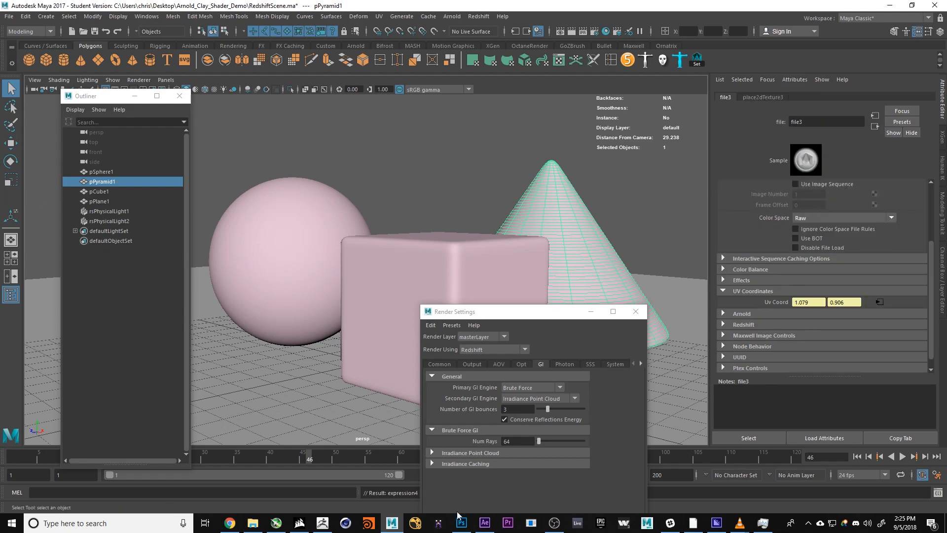
left_click(611, 205)
left_click(564, 216)
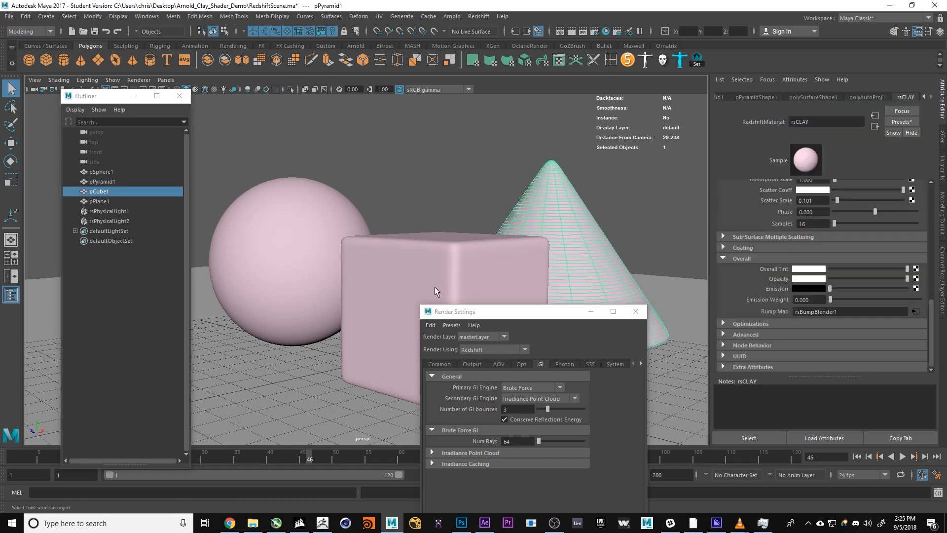
left_click(436, 286)
left_click(318, 274)
left_click(687, 220)
left_click(581, 232)
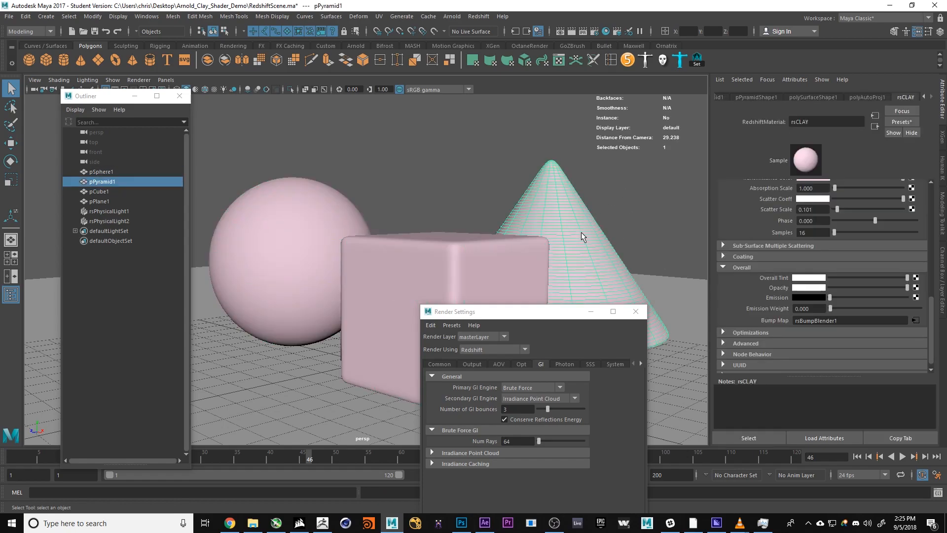
middle_click_drag(602, 227, 585, 228, "alt")
Select the cube and open rsDisplacement1 from the displacement slot of the rsclay shading group.
left_click(873, 127)
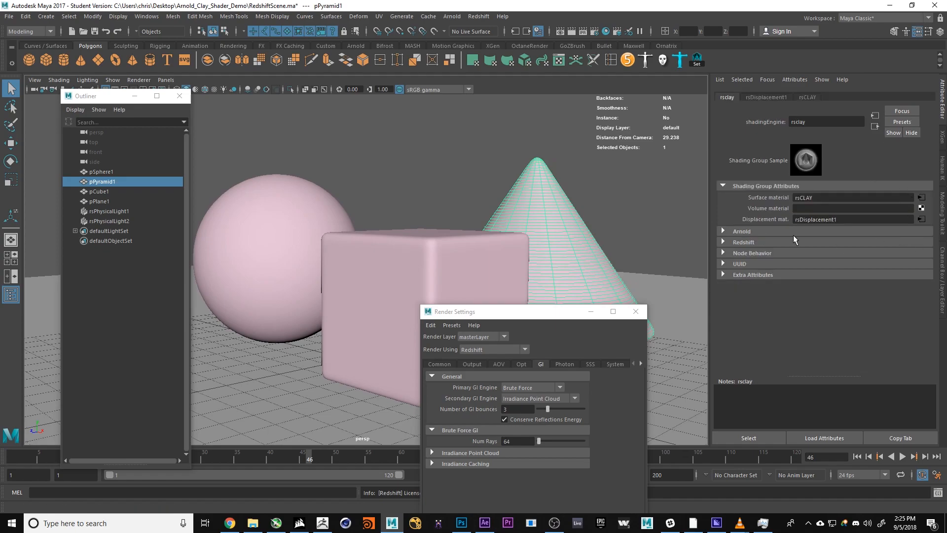
left_click(920, 219)
left_click(615, 150)
left_click(404, 259)
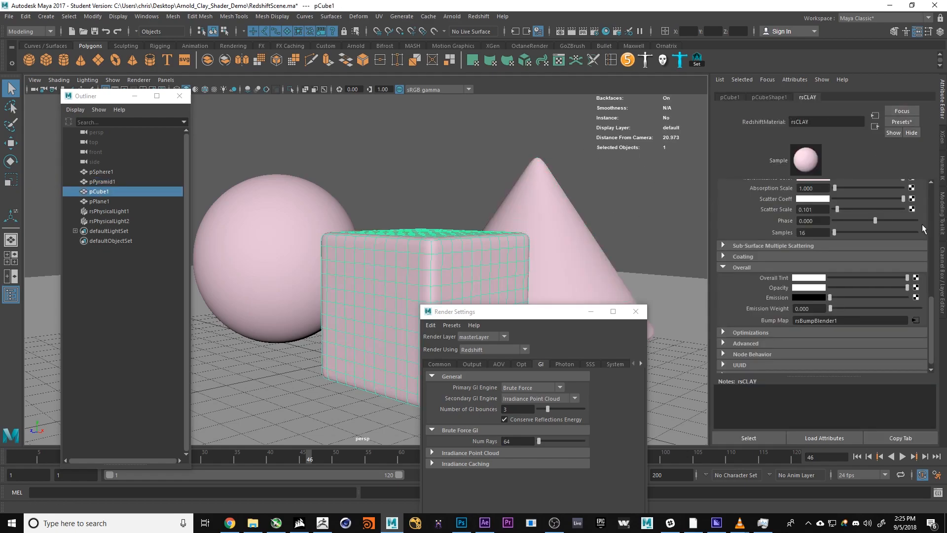
left_click(875, 126)
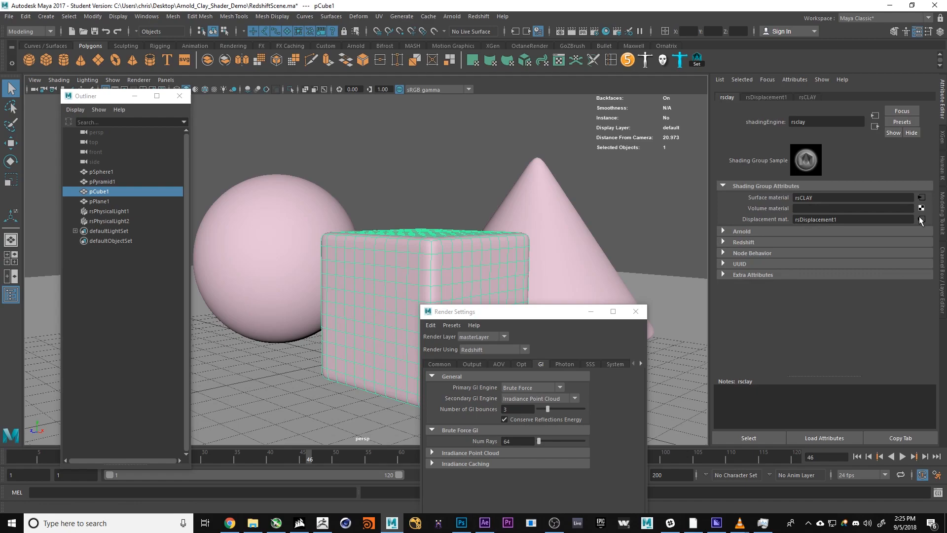
left_click(875, 127)
left_click(921, 219)
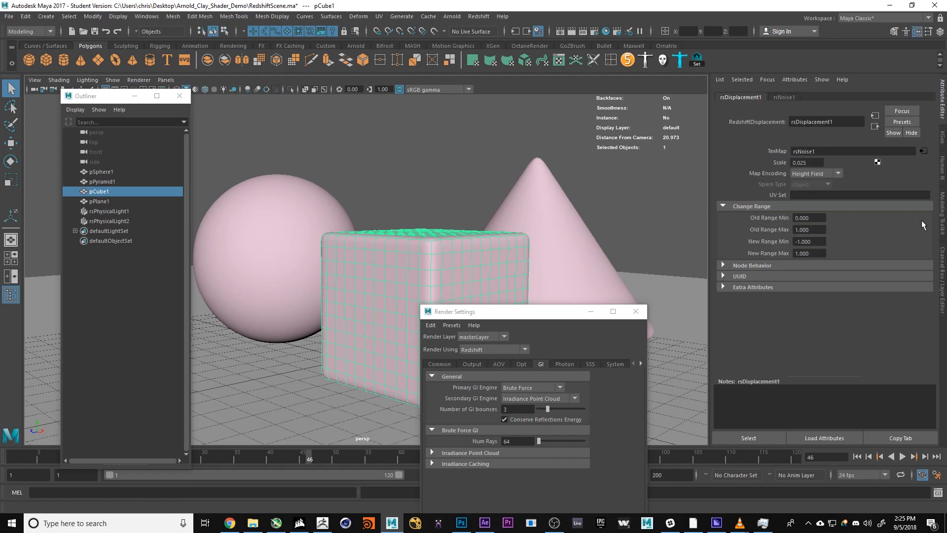
Examine rsDisplacement1's scale and open the rsNoise1 texture that drives it.
left_click(922, 151)
left_click(875, 128)
double_click(800, 162)
left_click(924, 151)
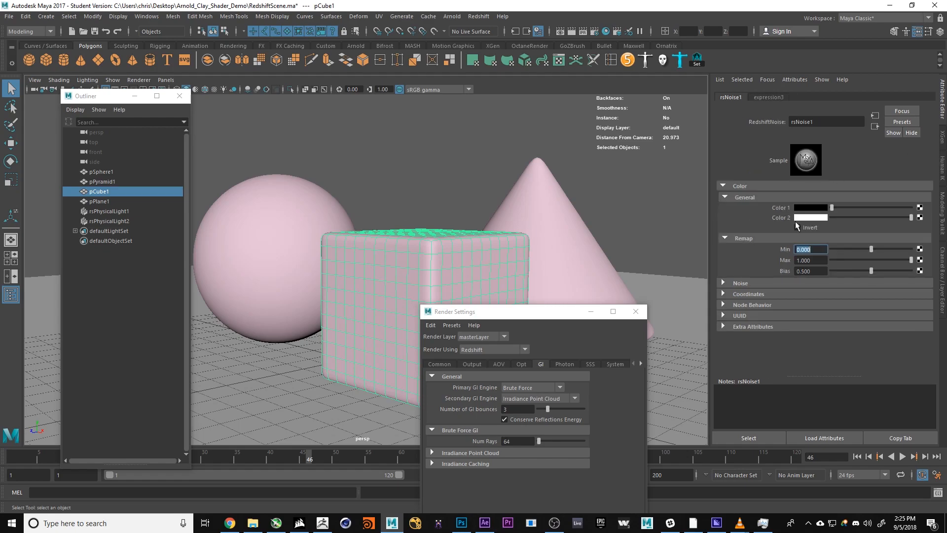
Expand rsNoise1's Noise settings and review the Time Source options, keeping User.
left_click(758, 283)
scroll(752, 282, "down", 3)
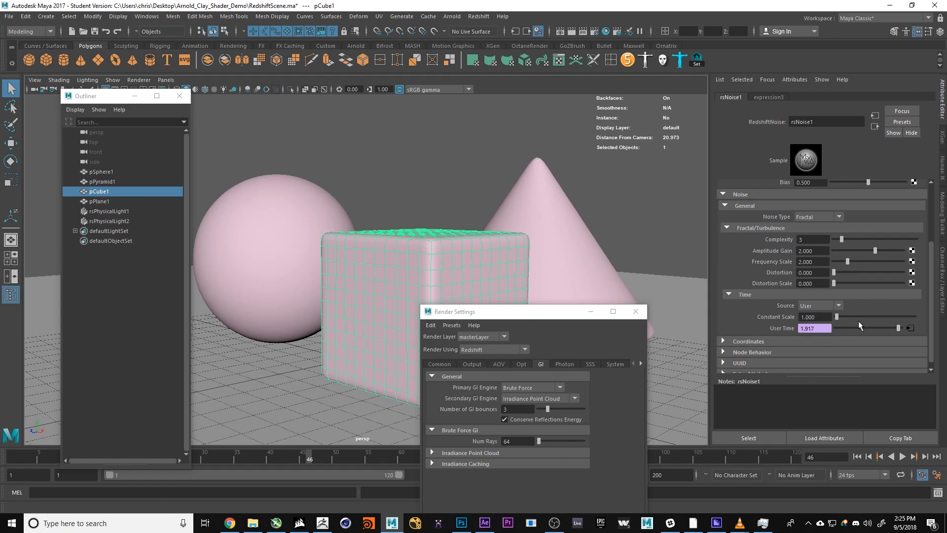
left_click(829, 304)
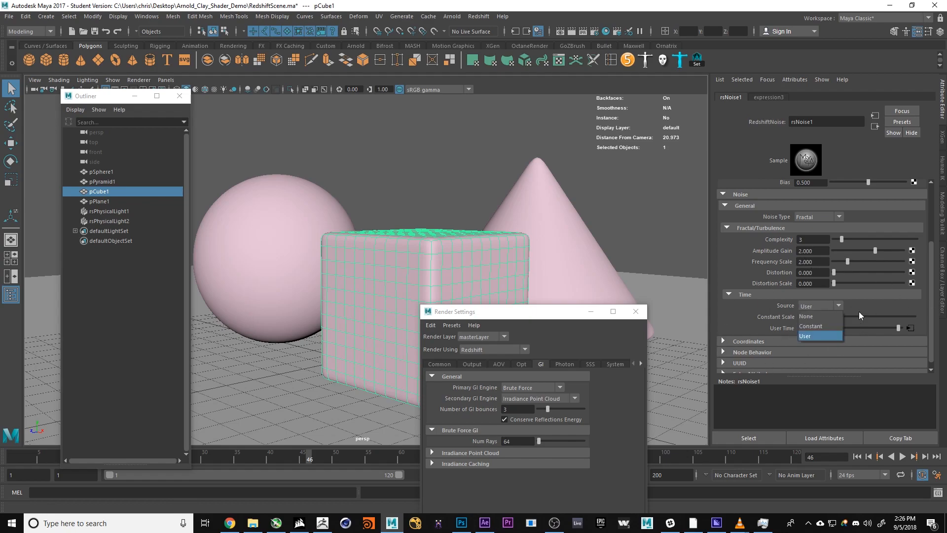
left_click(810, 337)
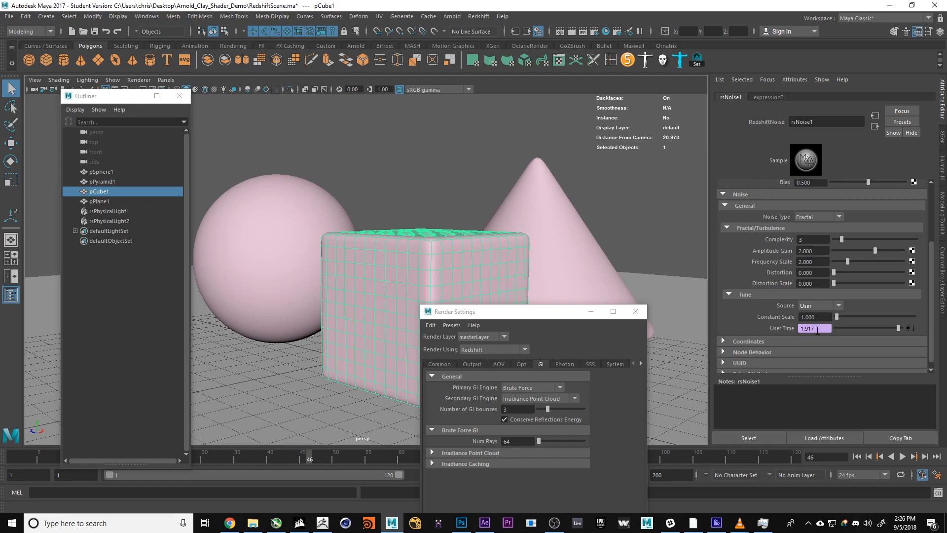
Start an interactive render of the clay shapes in the Redshift Render View and zoom out to inspect the whole image.
left_click(605, 203)
left_click(401, 247)
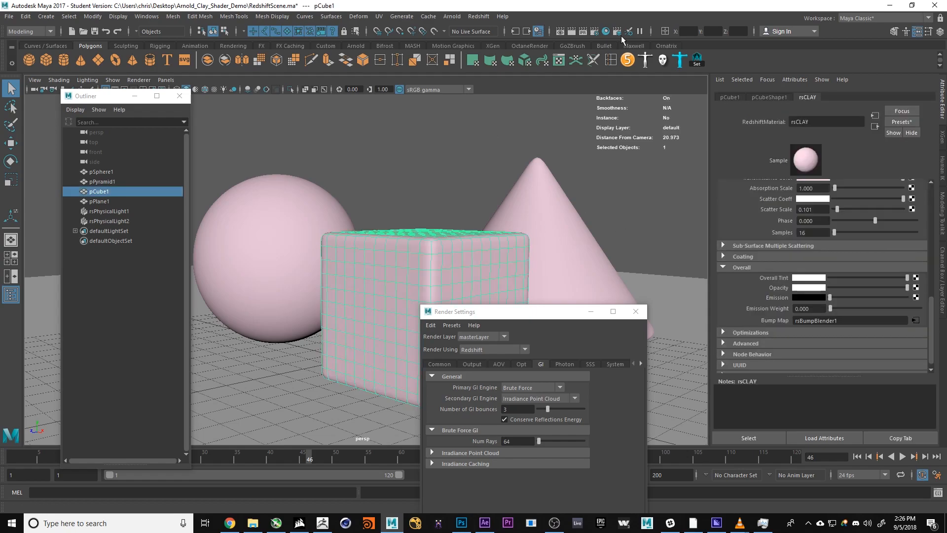
left_click(477, 16)
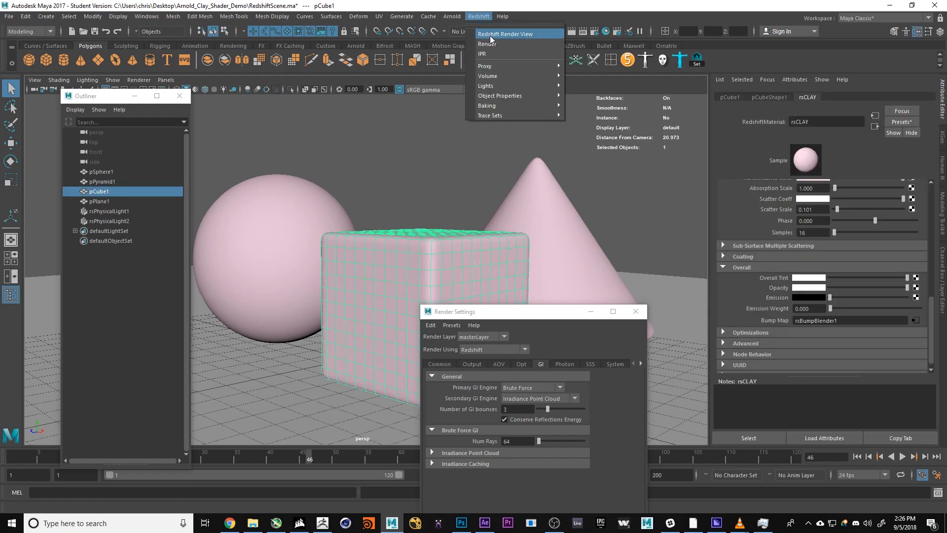
left_click(498, 32)
left_click(124, 104)
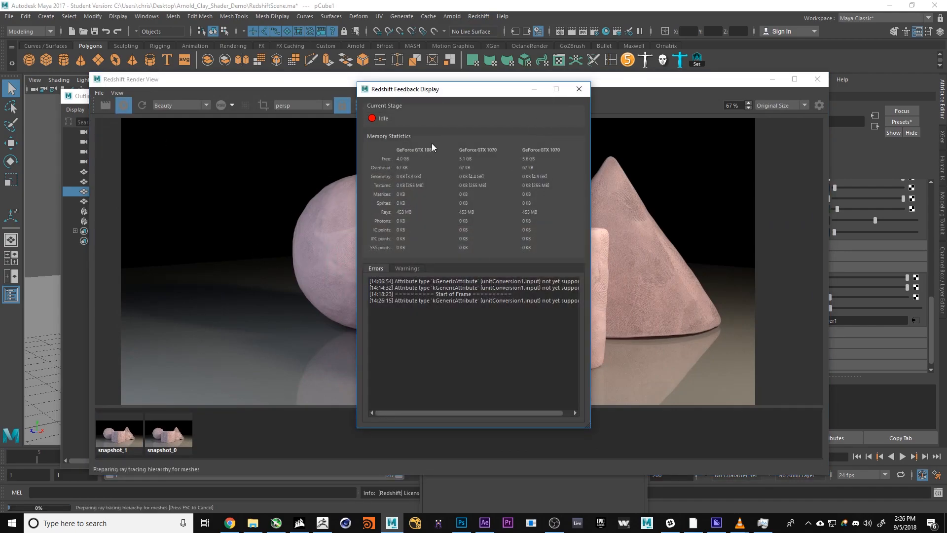
left_click_drag(427, 95, 810, 207)
scroll(309, 262, "down", 2)
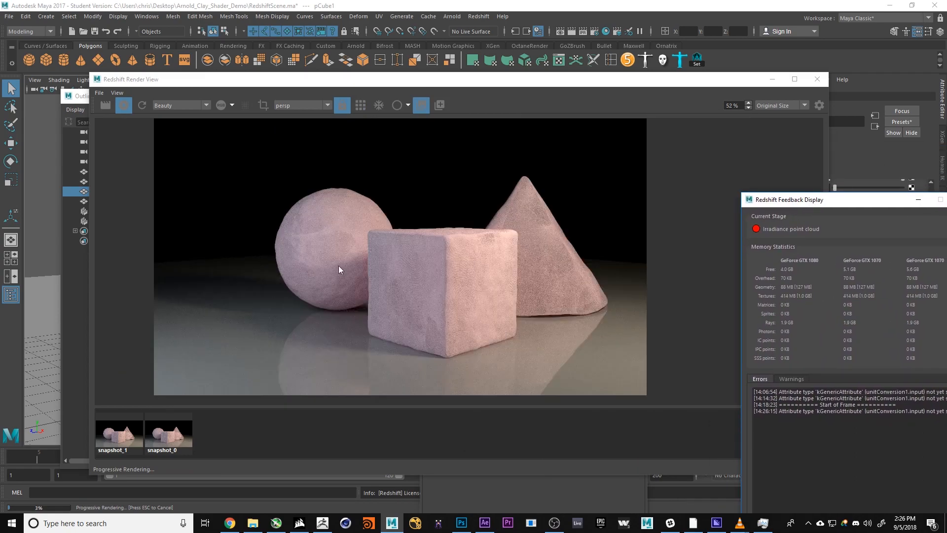
scroll(334, 302, "down", 2)
scroll(334, 302, "up", 3)
scroll(304, 300, "down", 1)
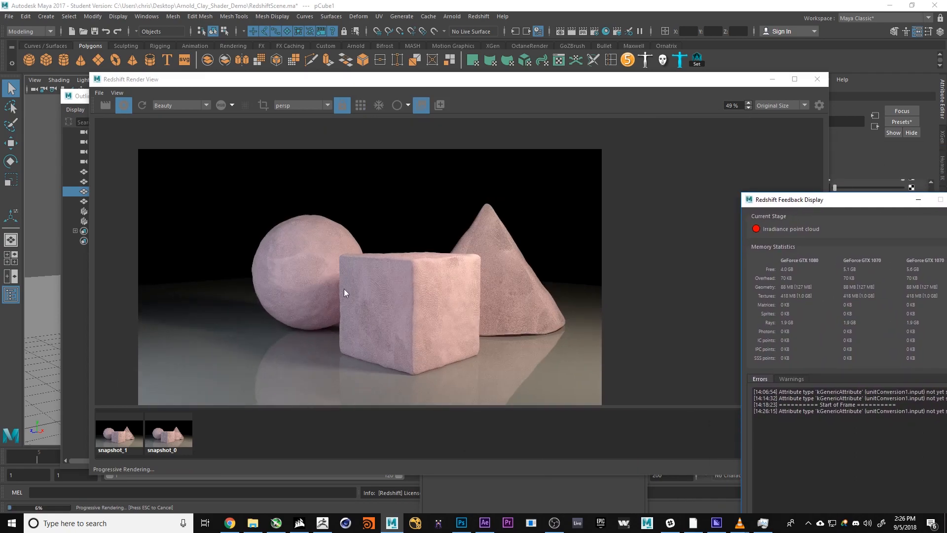
scroll(464, 277, "down", 1)
scroll(409, 278, "up", 1)
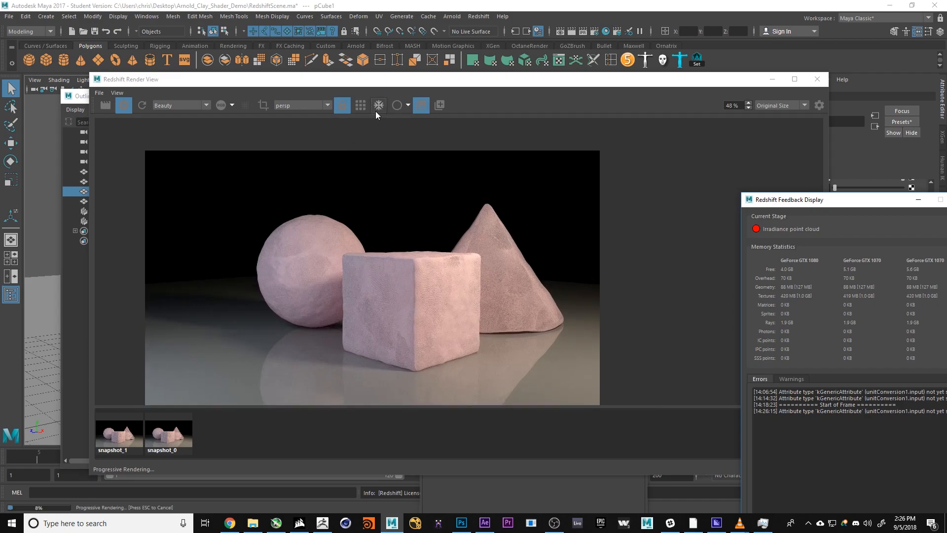
Save snapshots of the interactive render at the current frame, at frame 5 and at frame 1.
left_click_drag(523, 82, 504, 76)
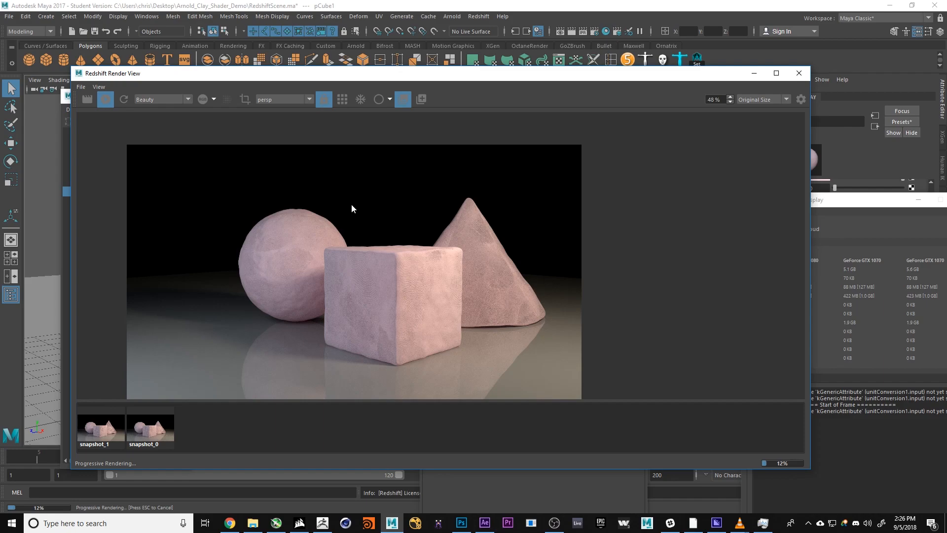
left_click(422, 99)
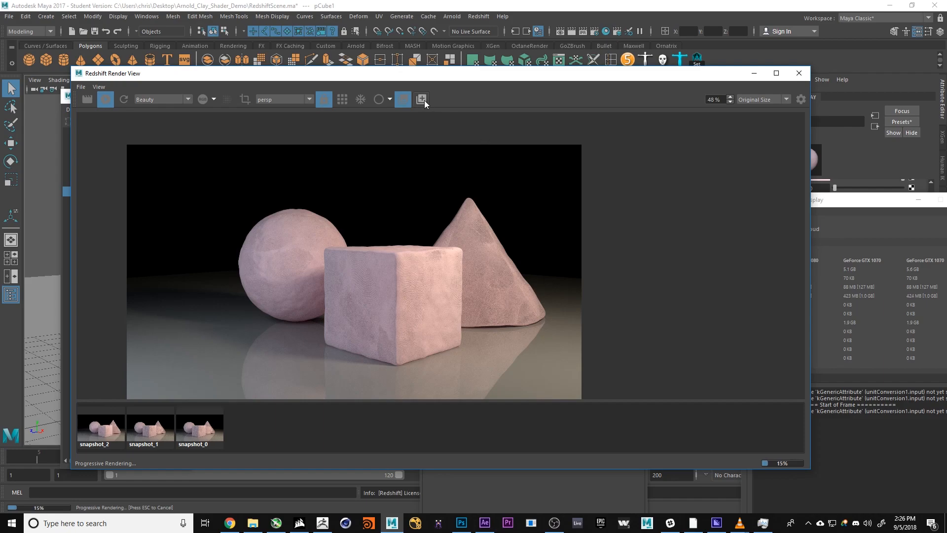
left_click(40, 453)
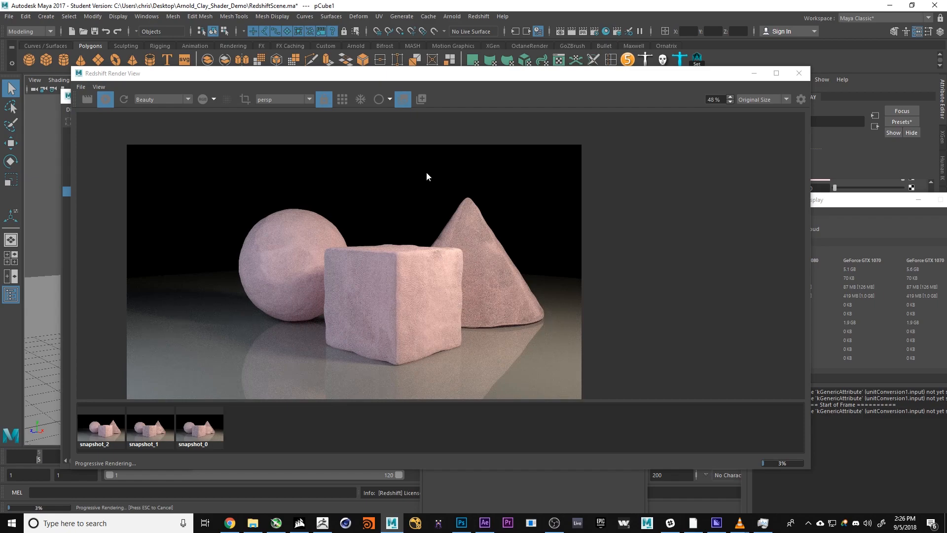
left_click(423, 99)
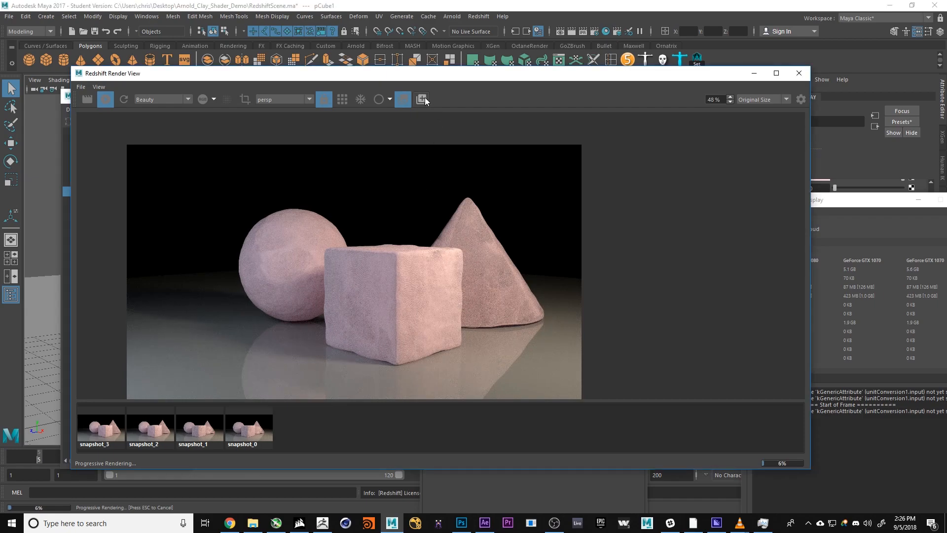
left_click(13, 457)
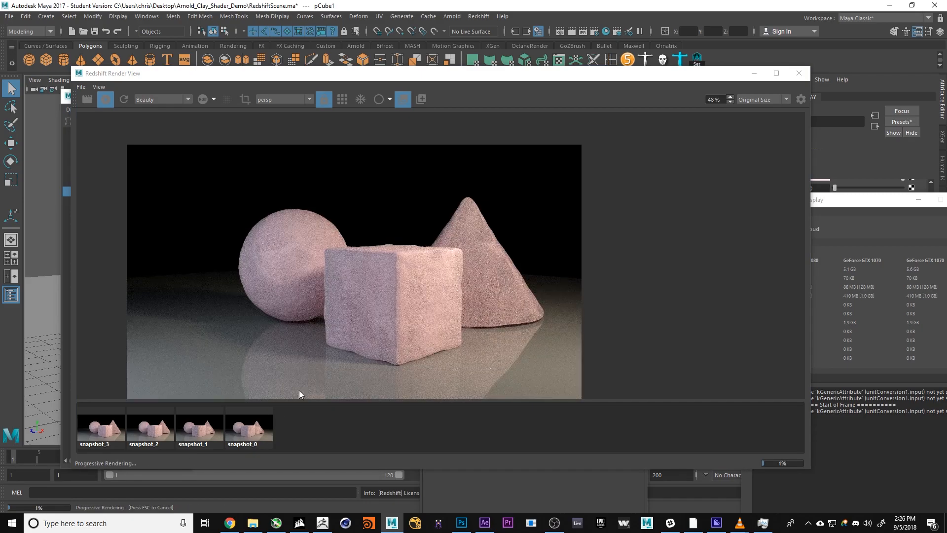
left_click(421, 100)
Compare the saved snapshots, switching repeatedly between snapshot_2, snapshot_3 and snapshot_4 to examine how the clay surface changes between frames.
left_click(305, 437)
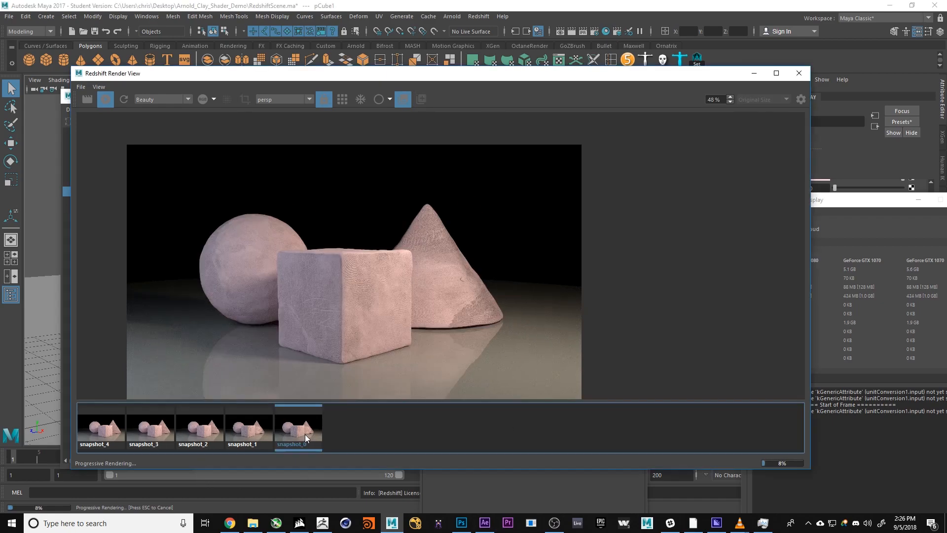
left_click(244, 433)
left_click(196, 428)
left_click(160, 428)
left_click(118, 428)
left_click(164, 428)
left_click(197, 430)
left_click(155, 431)
left_click(118, 430)
left_click(163, 429)
left_click(200, 429)
left_click(159, 427)
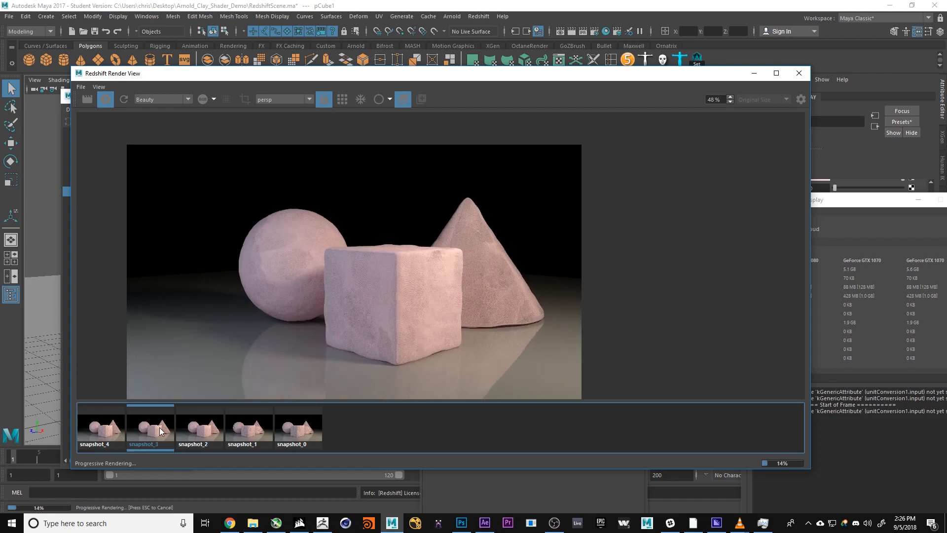
left_click(117, 429)
left_click(159, 430)
left_click(196, 432)
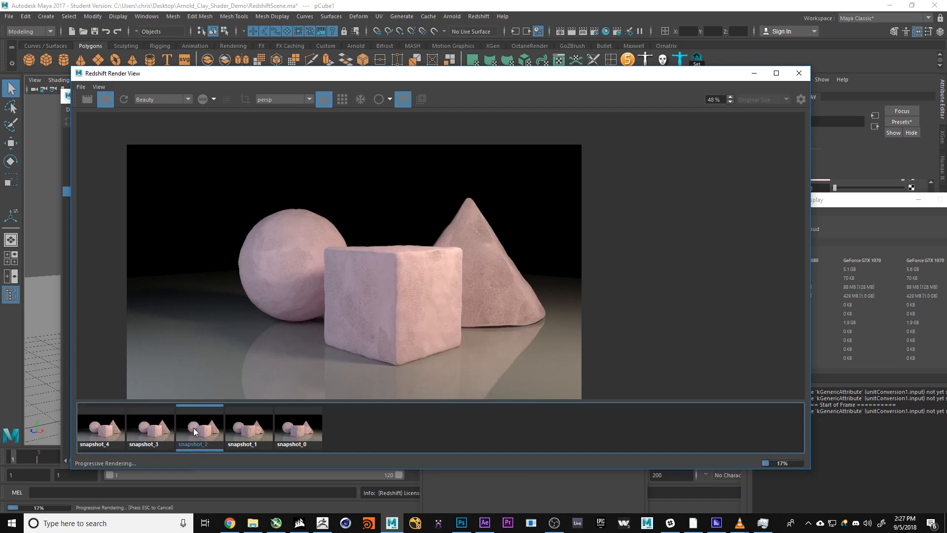
left_click(155, 429)
left_click(112, 425)
left_click(148, 428)
left_click(187, 431)
left_click(170, 432)
left_click(116, 427)
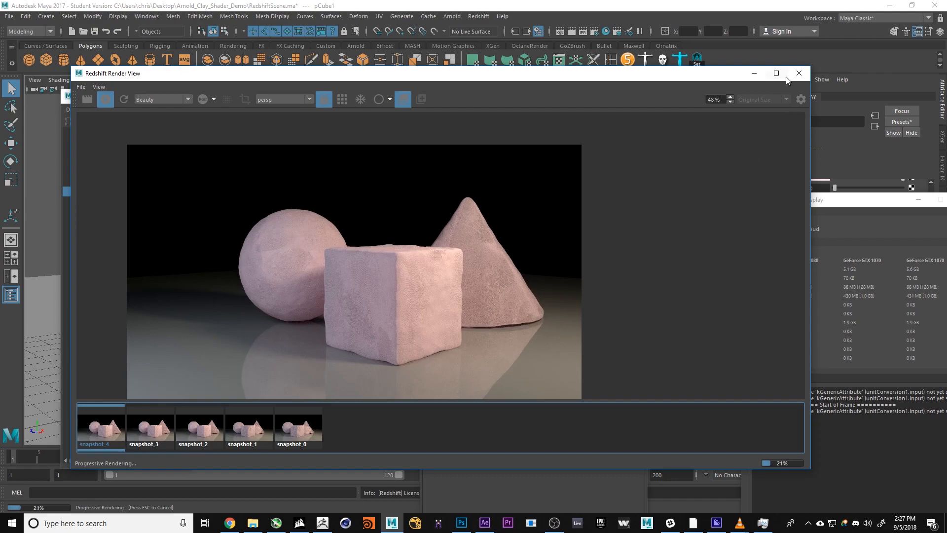
Close the Redshift Render View and move the Redshift Feedback Display away from the material attributes.
left_click(799, 73)
left_click_drag(833, 201, 717, 361)
Open the rsNoise1 texture through the displacement of the cube's rsclay shading group and review its Fractal and Time settings.
left_click(915, 320)
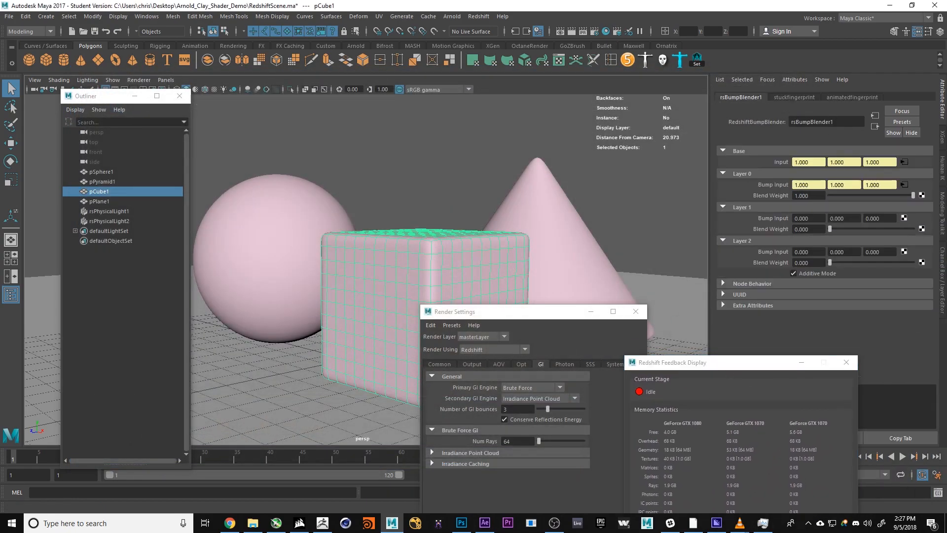
left_click(852, 97)
left_click(499, 259)
right_click_drag(458, 239, 460, 269)
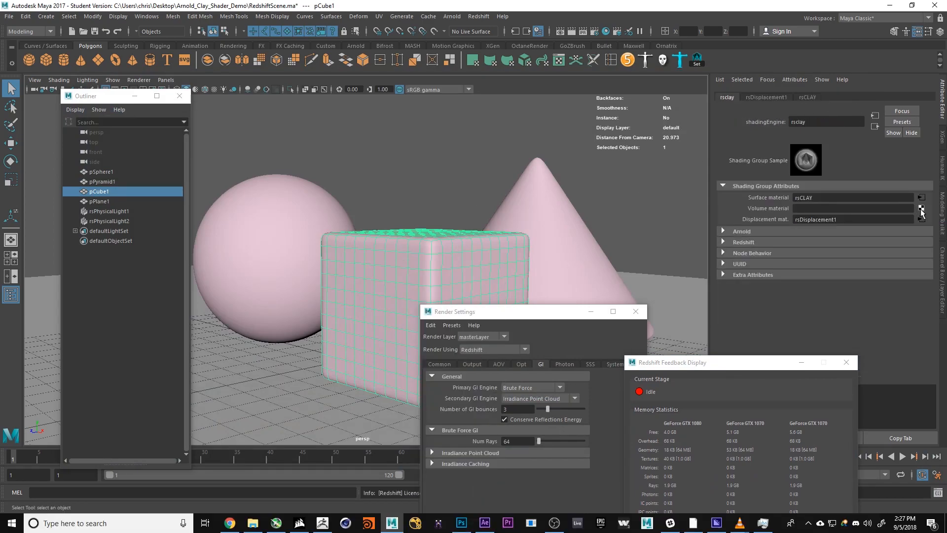
left_click(919, 207)
left_click(924, 151)
scroll(743, 257, "down", 1)
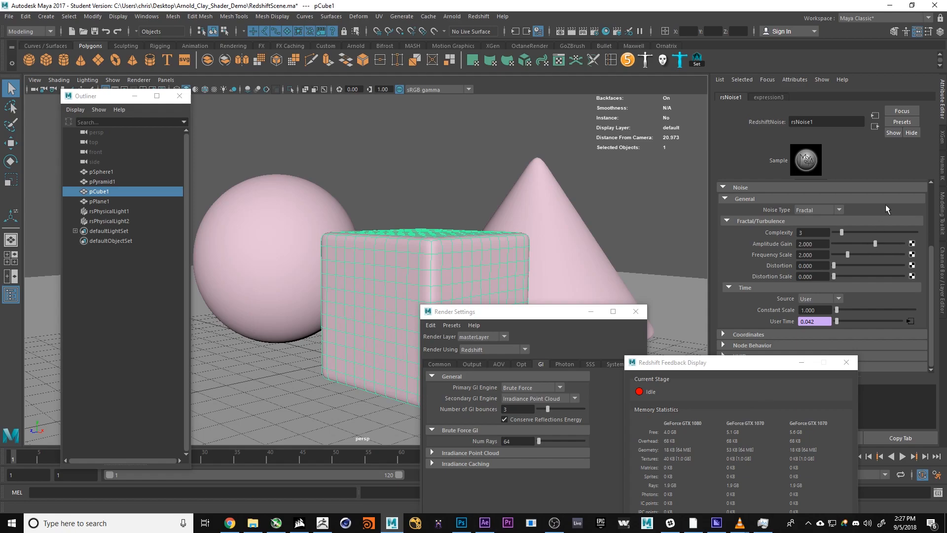
Reselect the cube and open the Redshift attributes of its pCubeShape1 node.
left_click(941, 267)
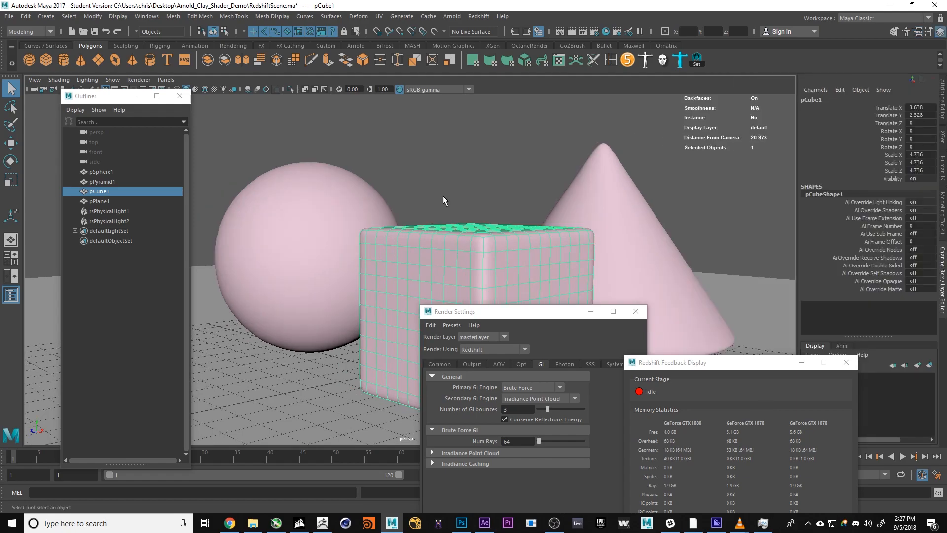
left_click(727, 211)
left_click(646, 226)
left_click(496, 247)
left_click(944, 97)
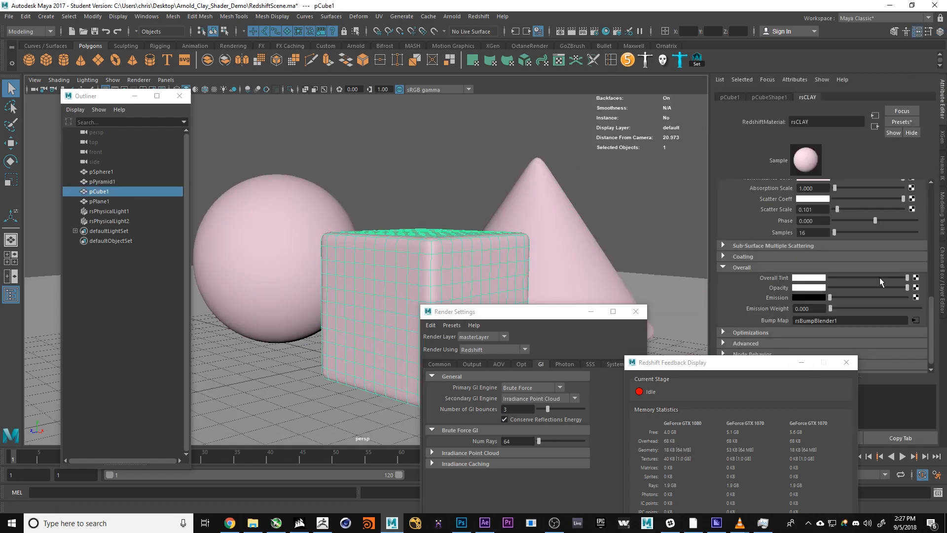
left_click(742, 262)
left_click(582, 141)
left_click(449, 249)
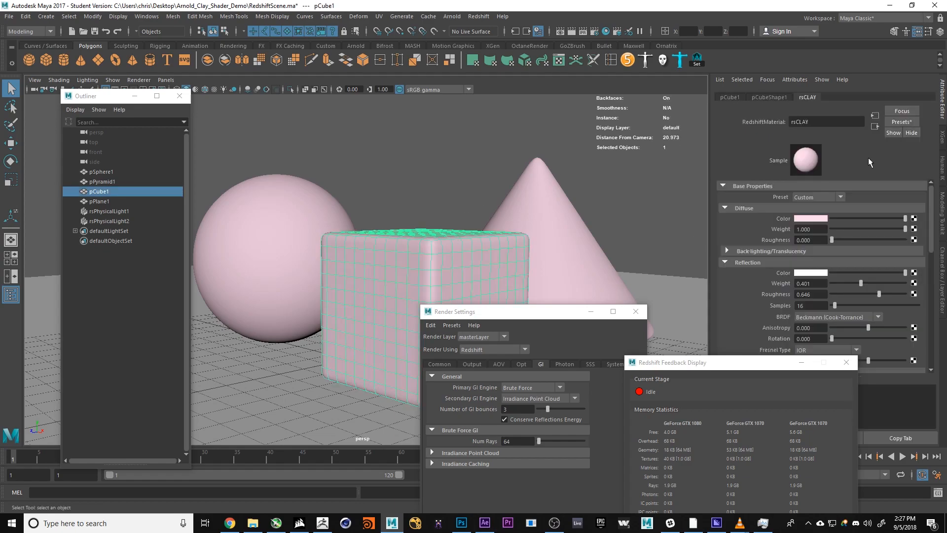
left_click(768, 97)
left_click(748, 248)
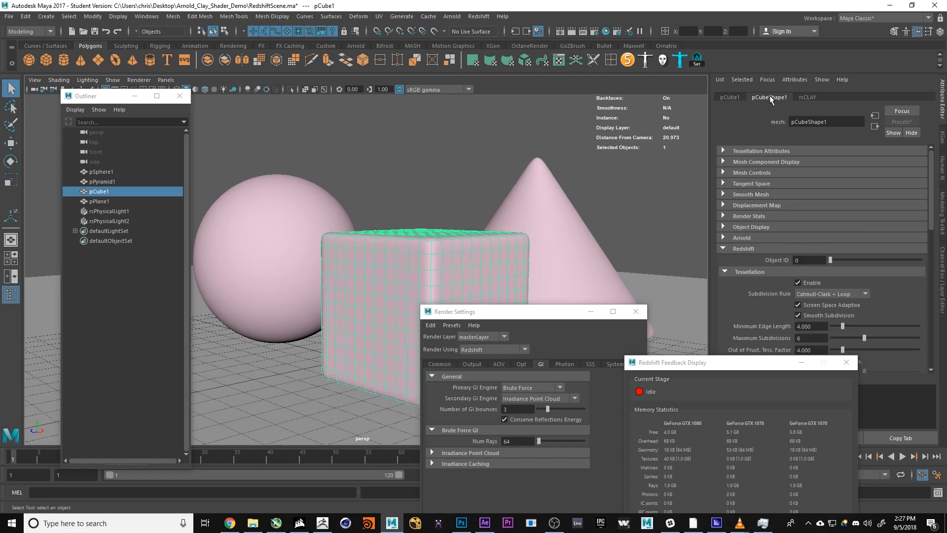
Review the cube's Tessellation and Displacement settings, toggling each Enable option off and back on.
scroll(760, 191, "down", 3)
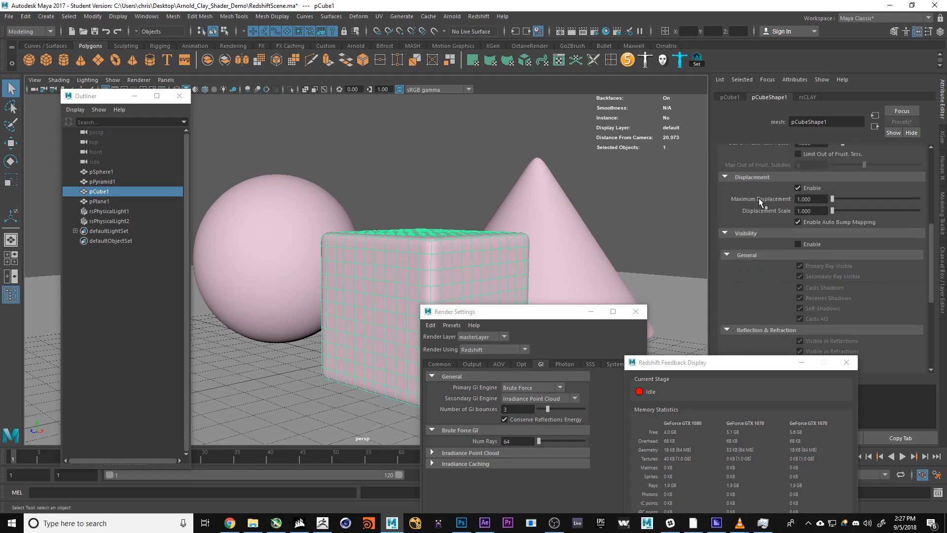
scroll(765, 211, "up", 3)
scroll(760, 259, "down", 3)
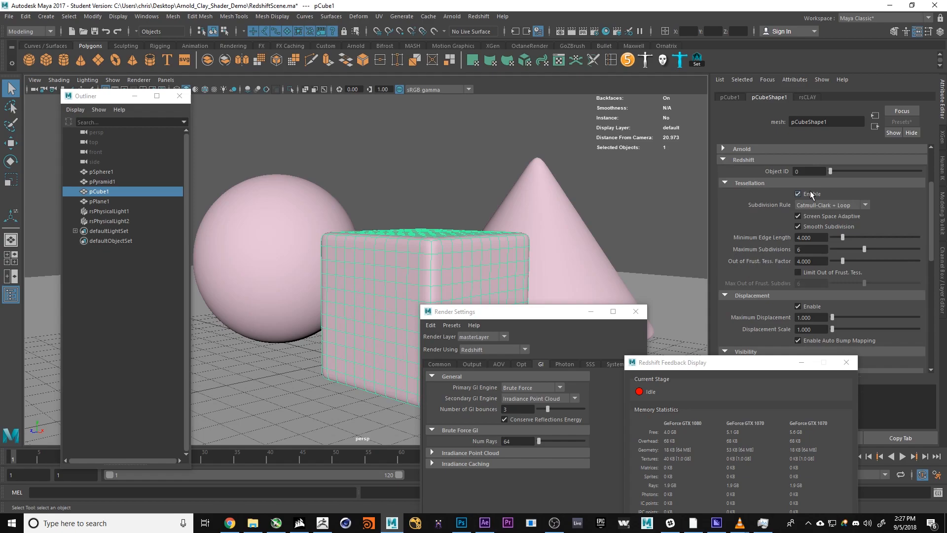
left_click(811, 192)
left_click(811, 192)
left_click(805, 304)
left_click(811, 306)
Select the pyramid and set its Redshift Displacement Scale to 5.
left_click(656, 189)
left_click(592, 251)
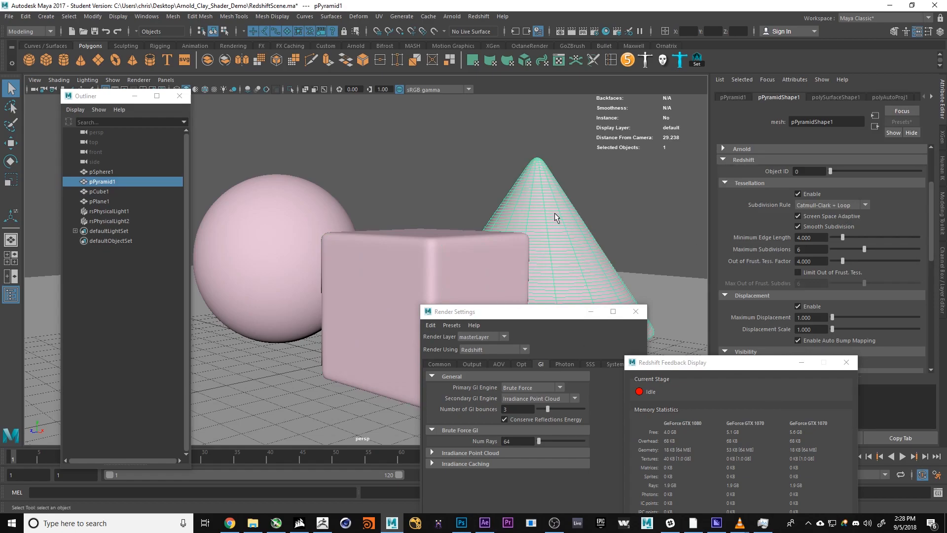
left_click(411, 275)
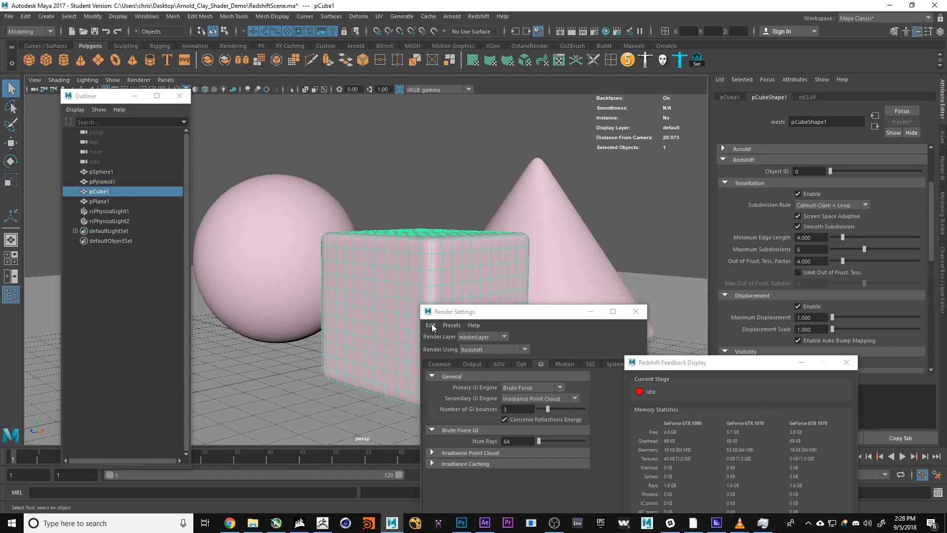
left_click(591, 231)
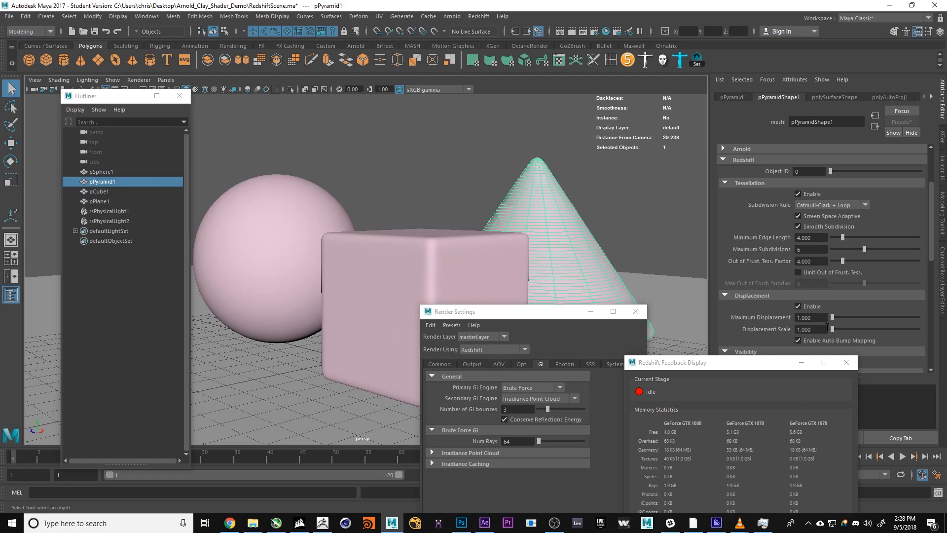
type("5")
key("Return")
Reopen the Redshift Render View, run an interactive render to check the pyramid's displacement, and stop it.
left_click(479, 16)
left_click(496, 35)
left_click(105, 99)
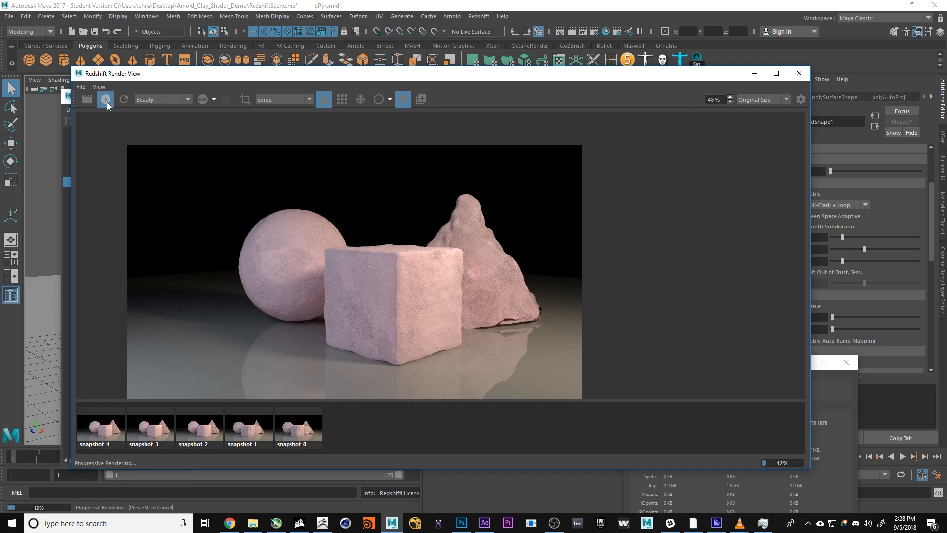
left_click(107, 102)
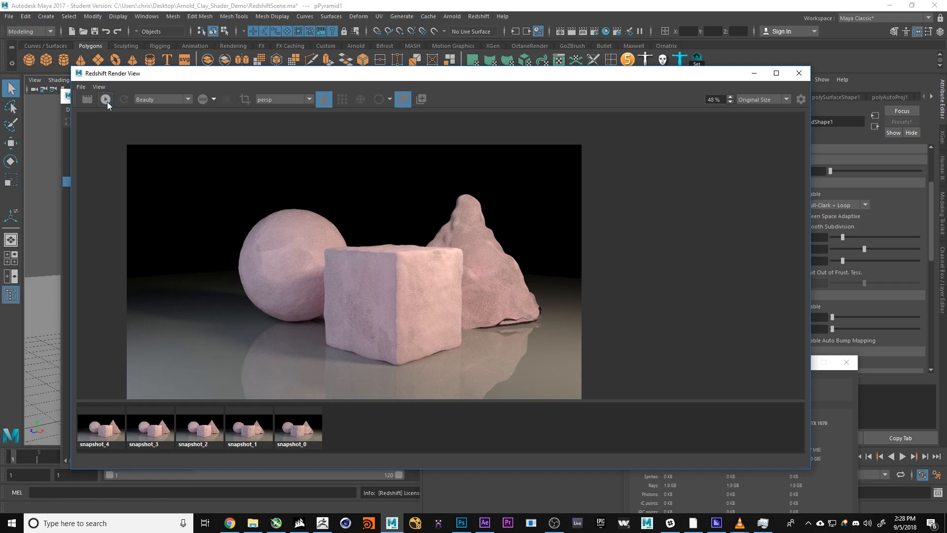